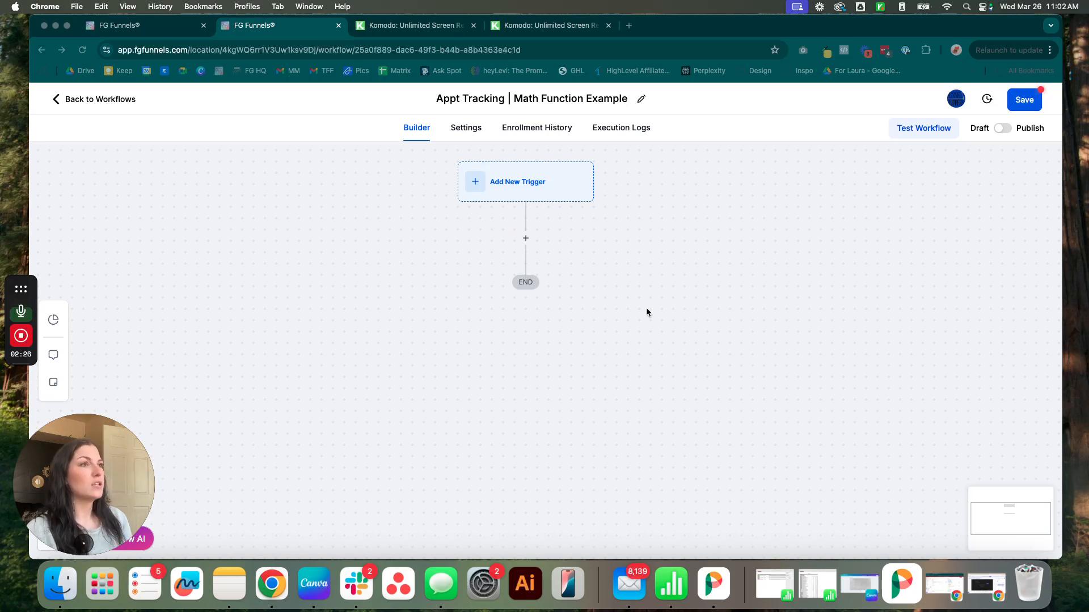
pyautogui.click(569, 202)
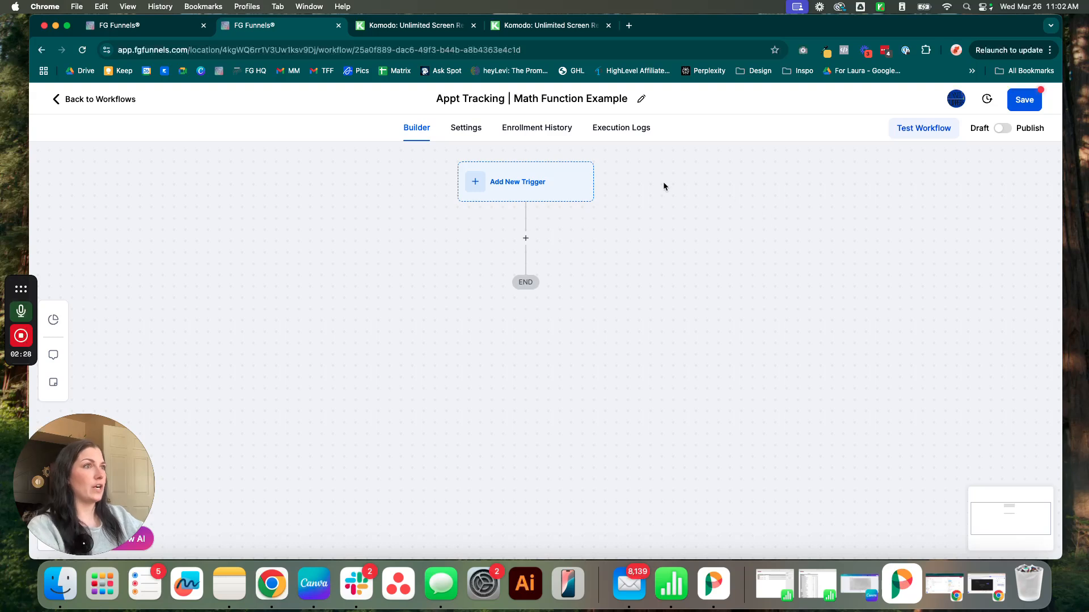
pyautogui.click(549, 182)
pyautogui.write('custom')
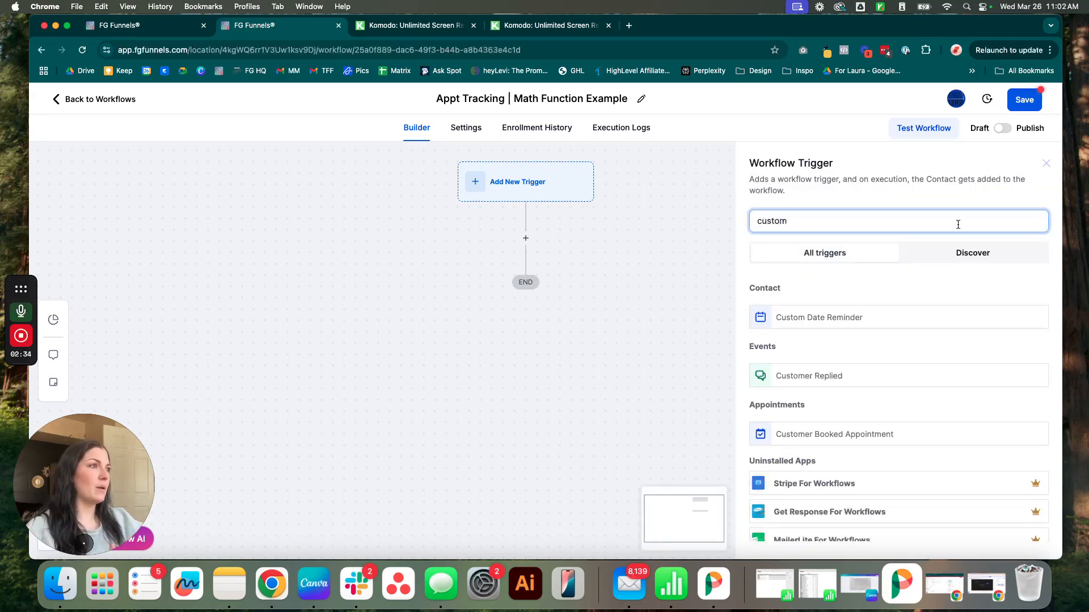
pyautogui.click(850, 328)
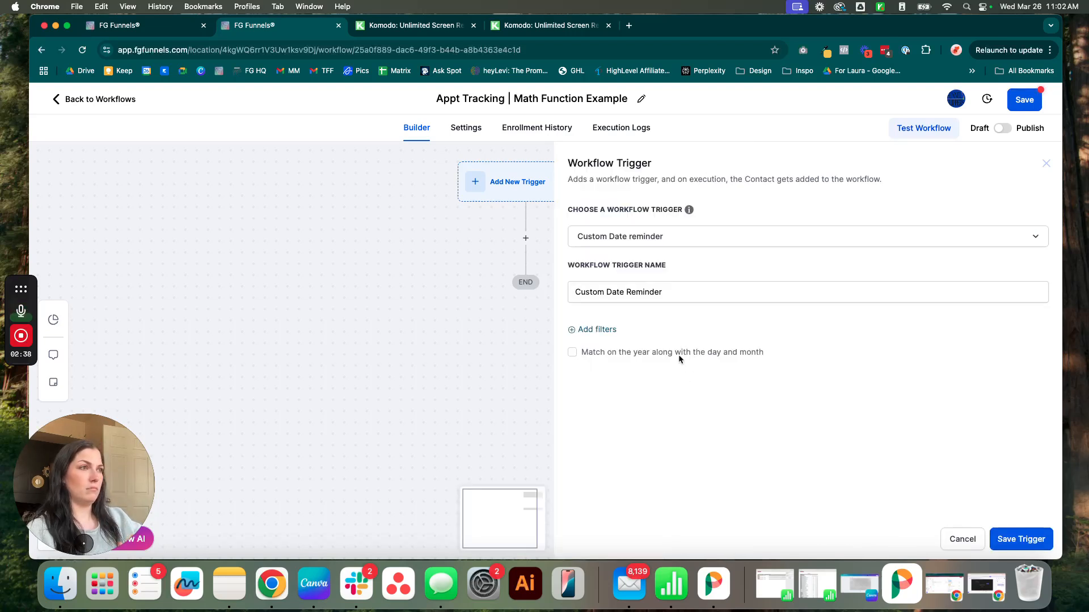
pyautogui.click(573, 353)
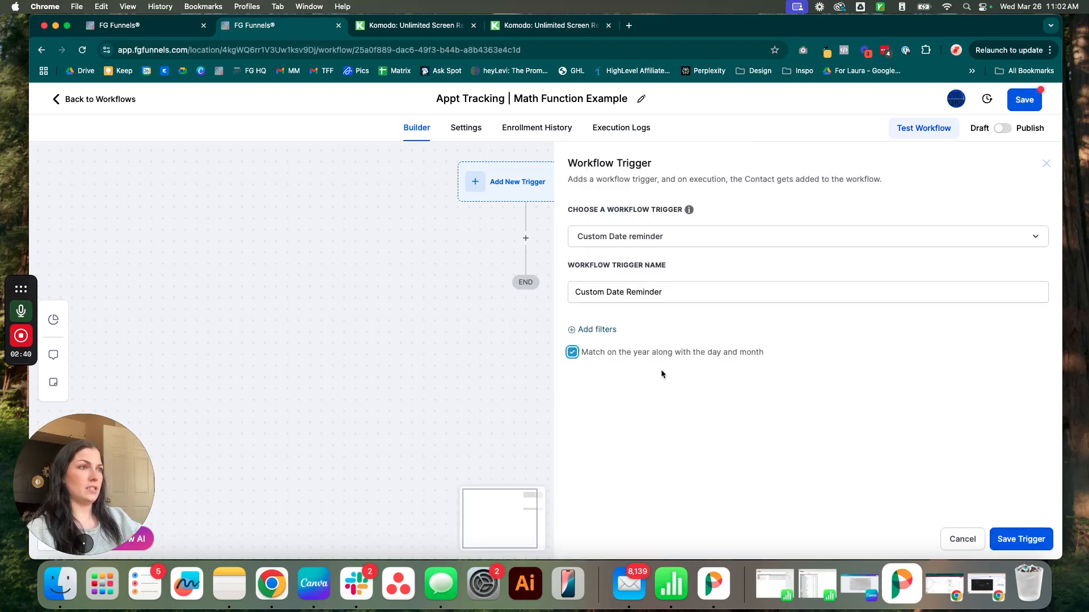
pyautogui.click(570, 351)
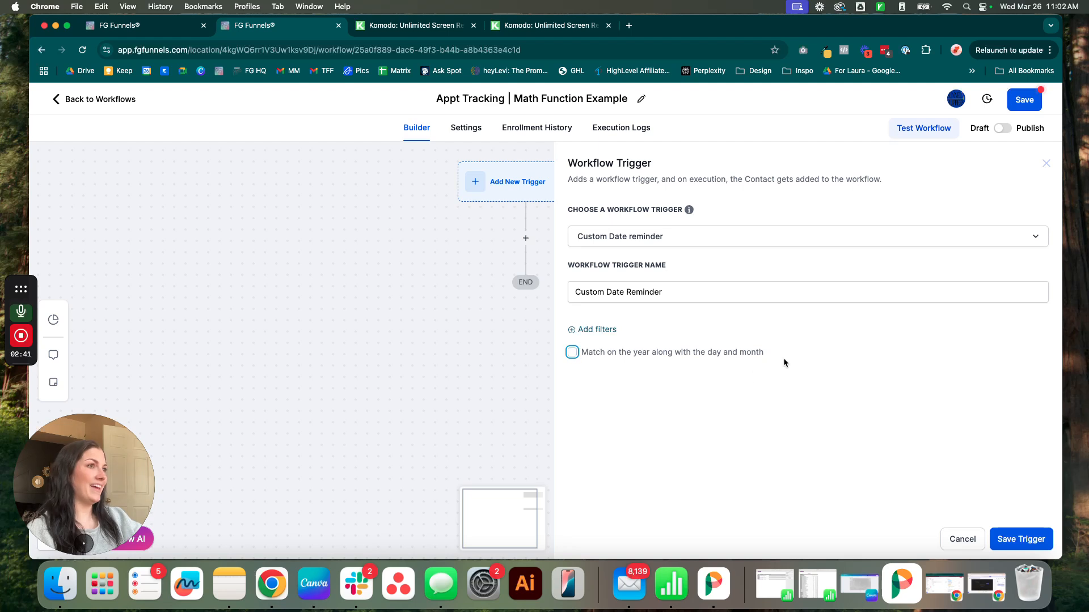
pyautogui.click(958, 536)
# Start a new Appointment Status workflow trigger, keeping its Event Type filter at Normal.
pyautogui.click(584, 190)
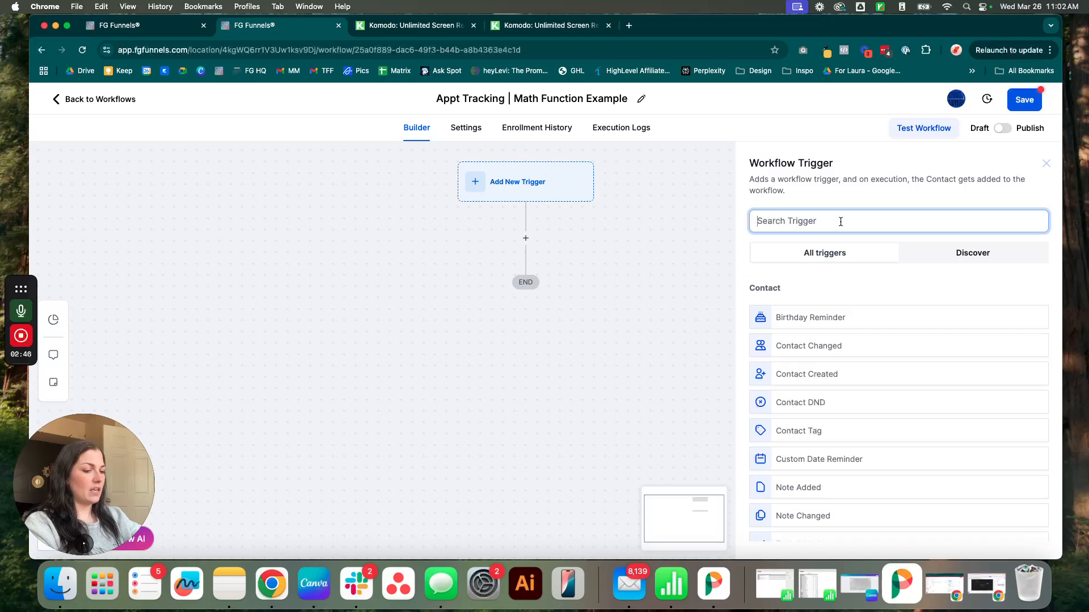
pyautogui.write('app')
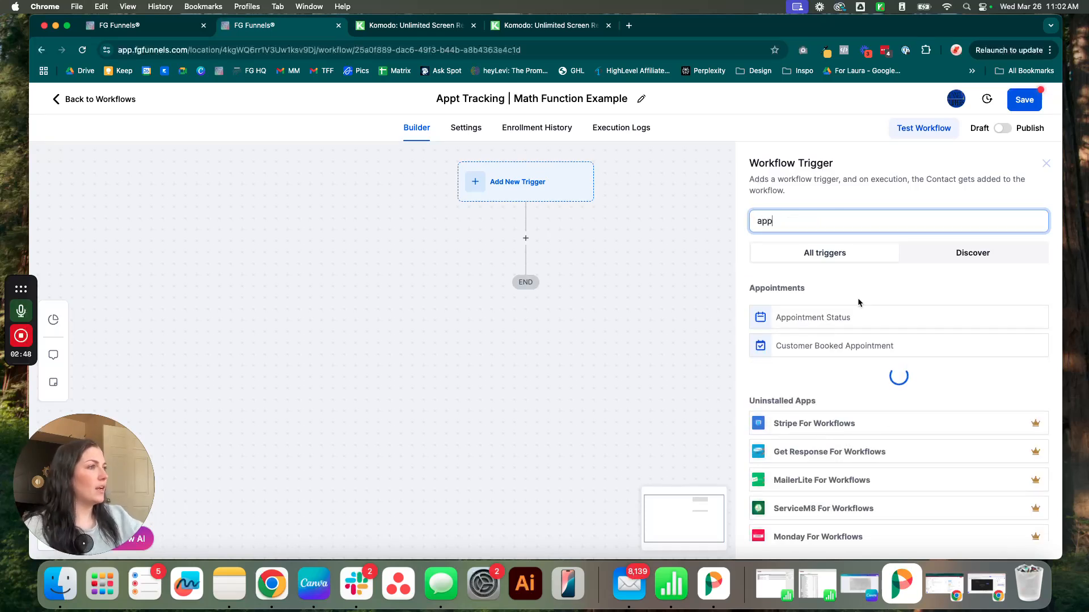
pyautogui.click(859, 322)
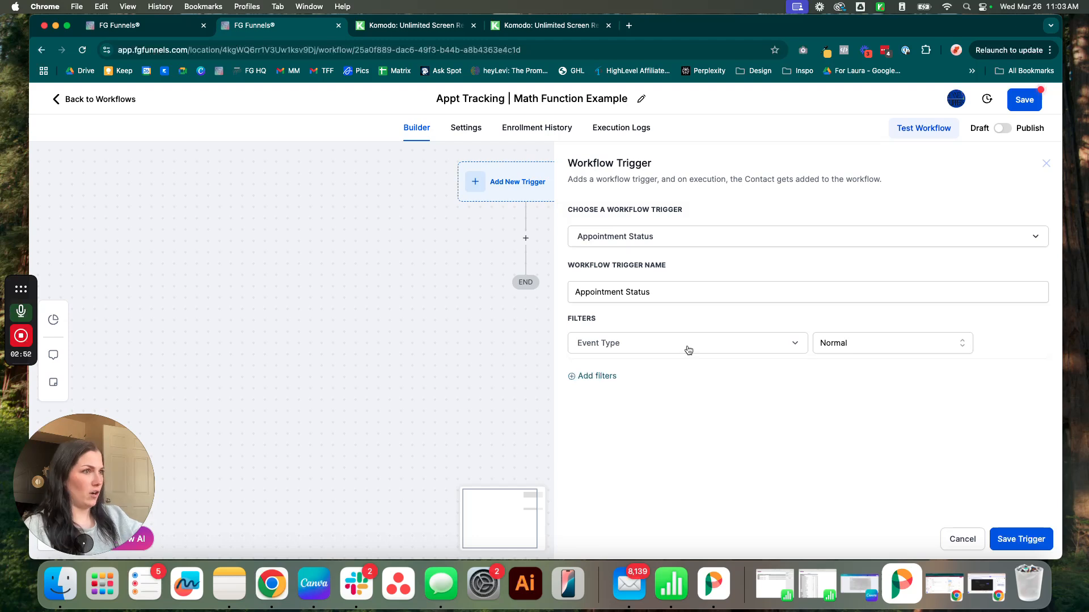
pyautogui.click(839, 343)
pyautogui.click(827, 353)
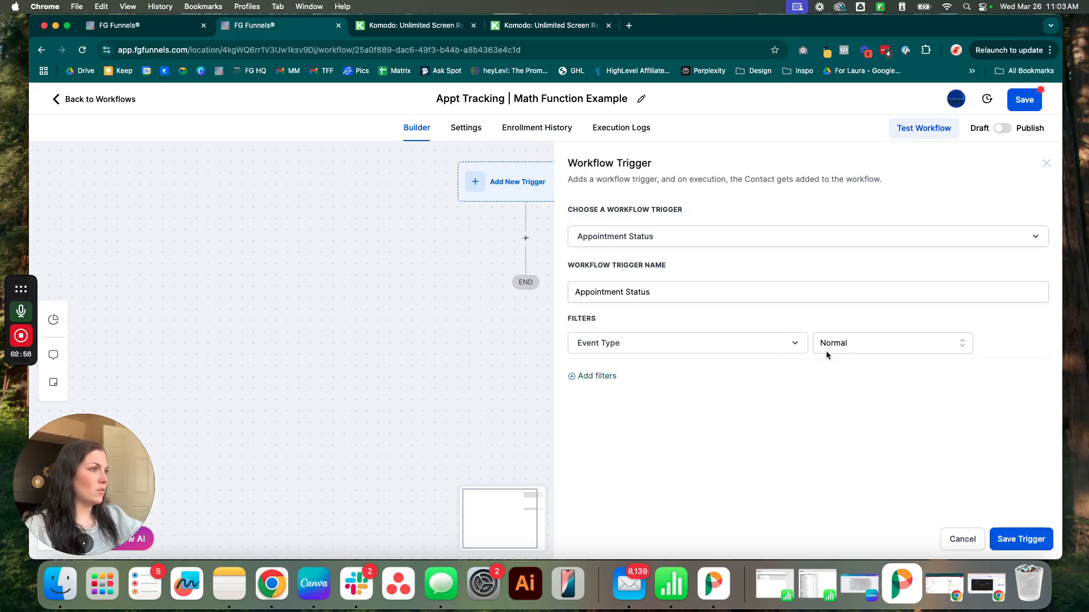
# Add a trigger filter requiring that "Appointment status is" confirmed.
pyautogui.click(599, 376)
pyautogui.click(713, 383)
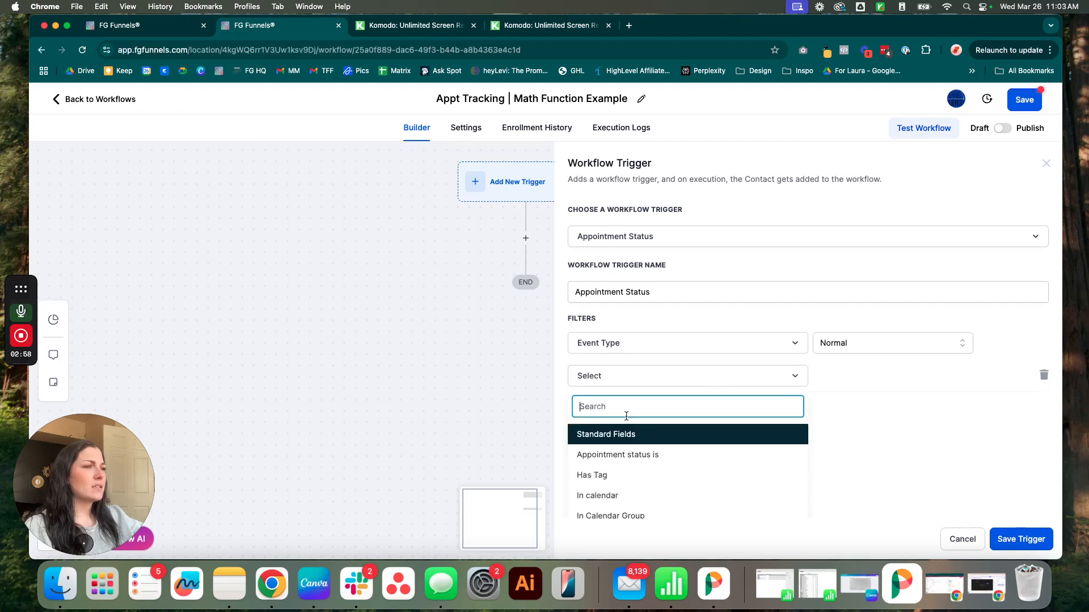
pyautogui.scroll(-2, 630, 452)
pyautogui.scroll(2, 640, 443)
pyautogui.click(652, 454)
pyautogui.click(839, 376)
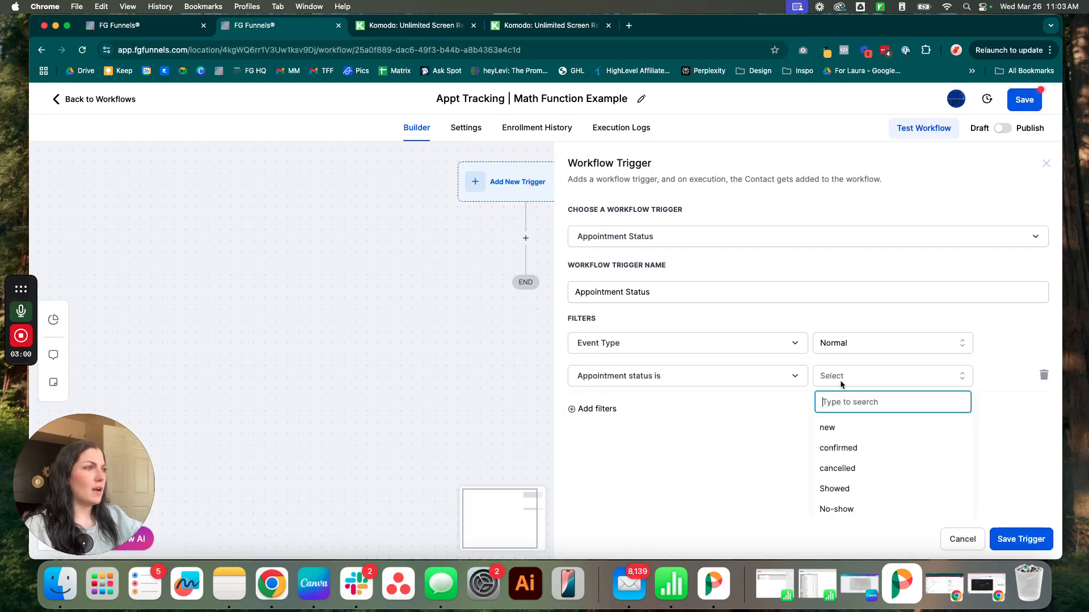
pyautogui.click(837, 448)
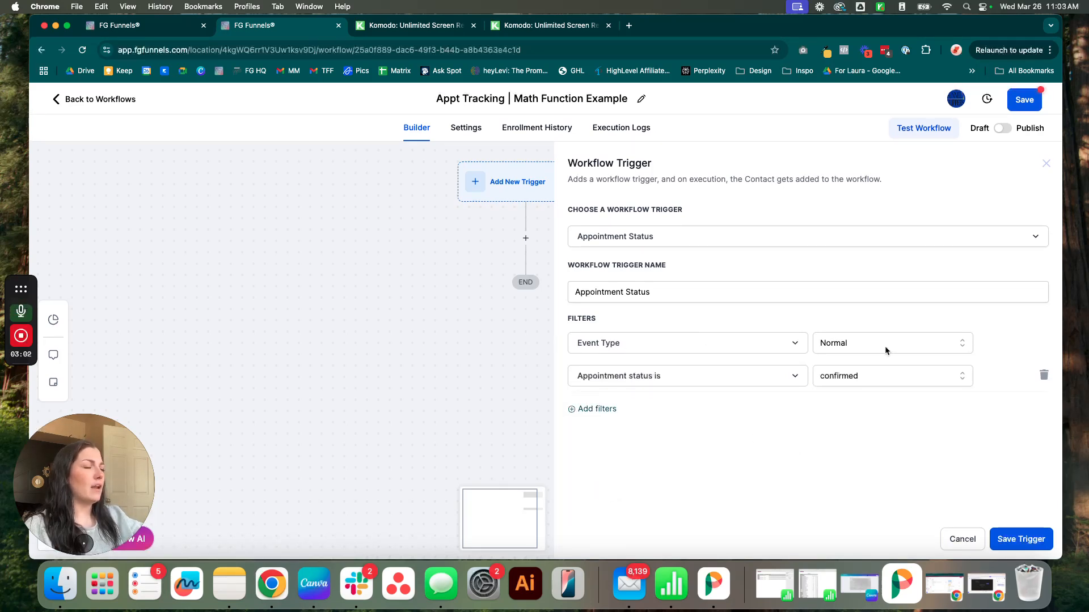
# Add an "In calendar" filter set to 1 Hour Consult and save the Appointment Status trigger.
pyautogui.click(596, 408)
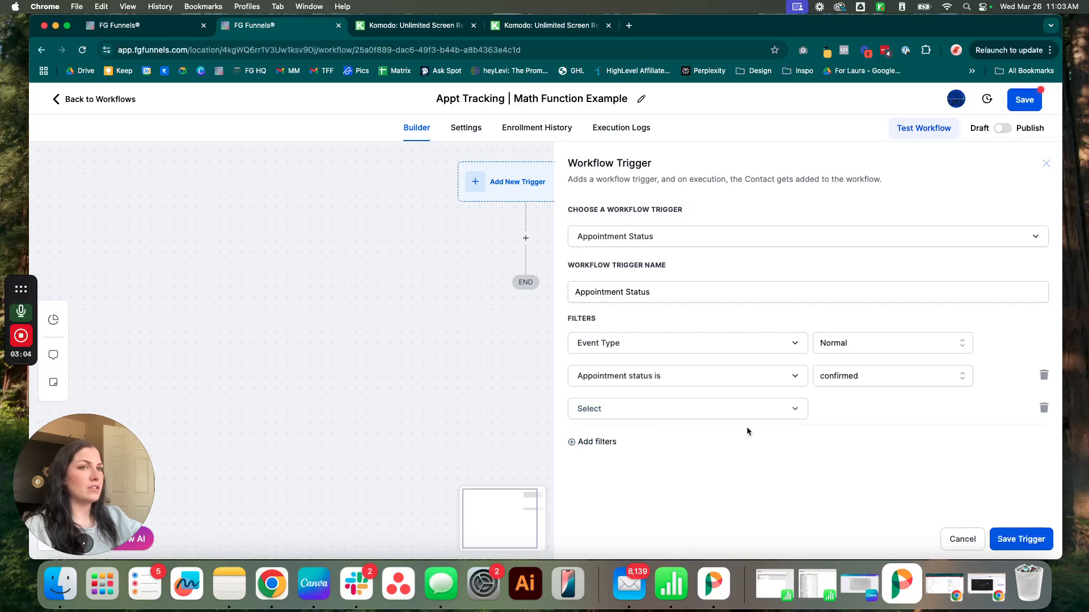
pyautogui.click(730, 419)
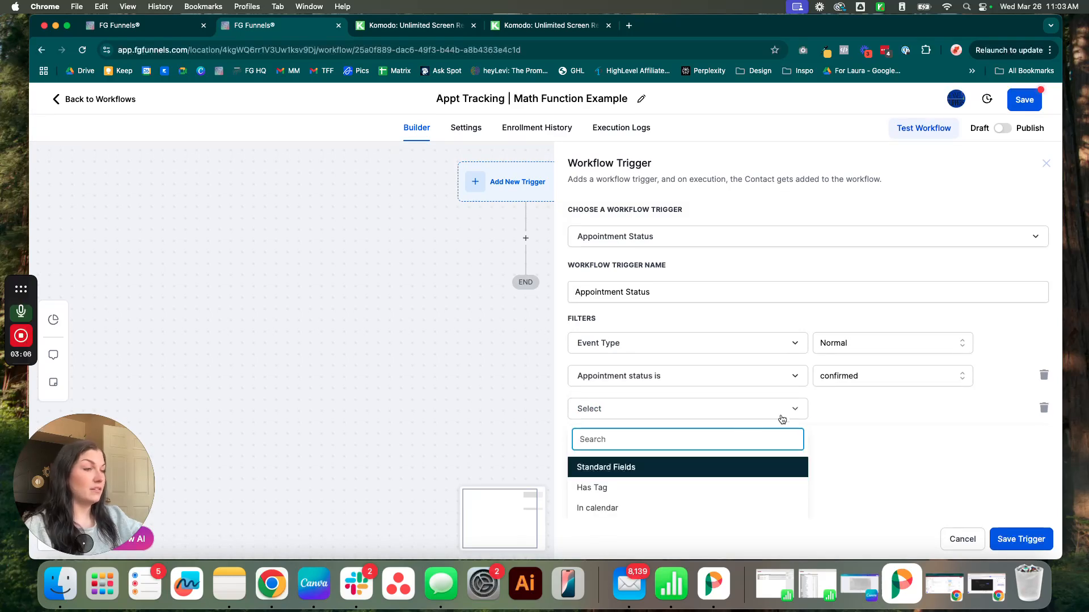
pyautogui.scroll(-2, 818, 424)
pyautogui.scroll(-1, 816, 431)
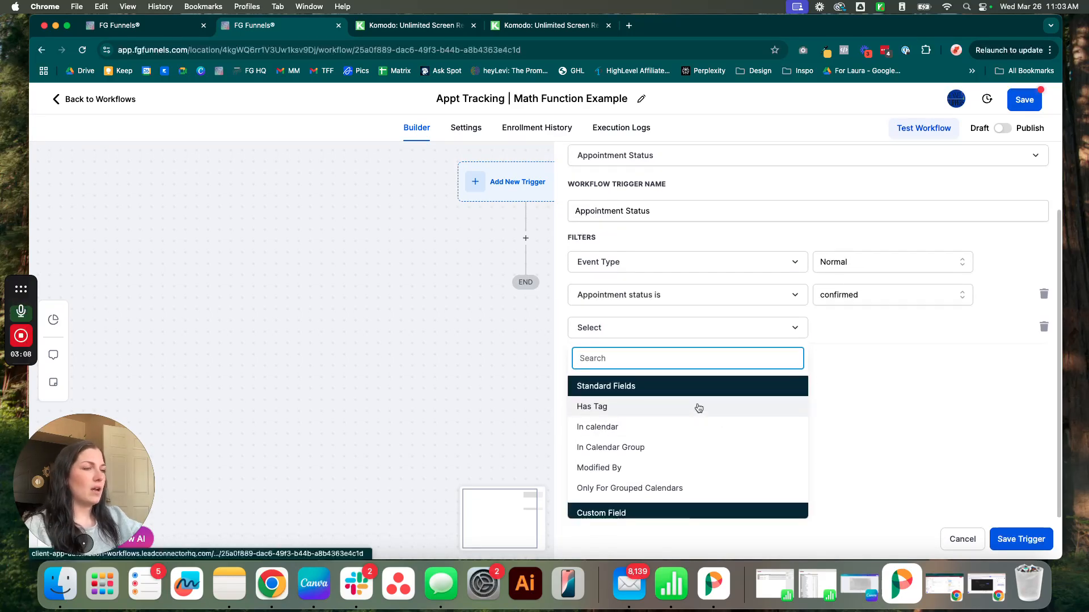
pyautogui.click(687, 421)
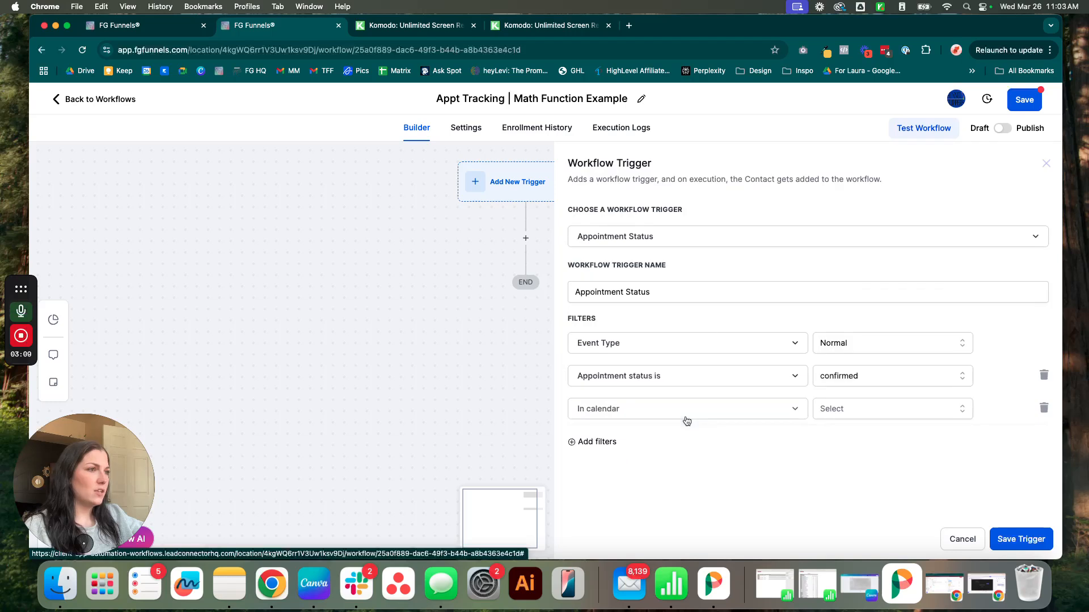
pyautogui.click(920, 402)
pyautogui.scroll(-2, 811, 475)
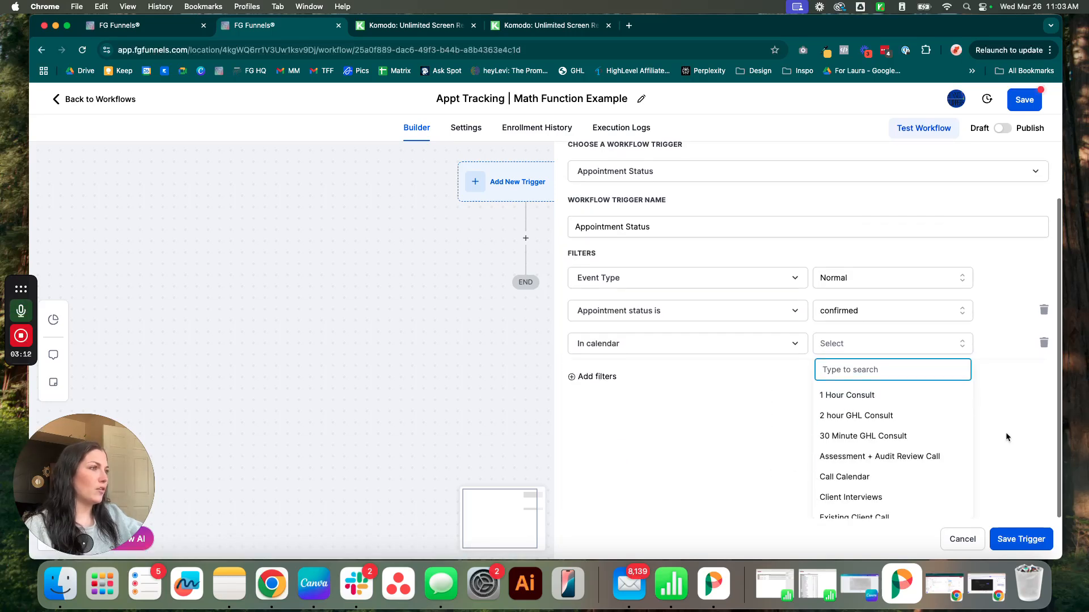
pyautogui.click(825, 460)
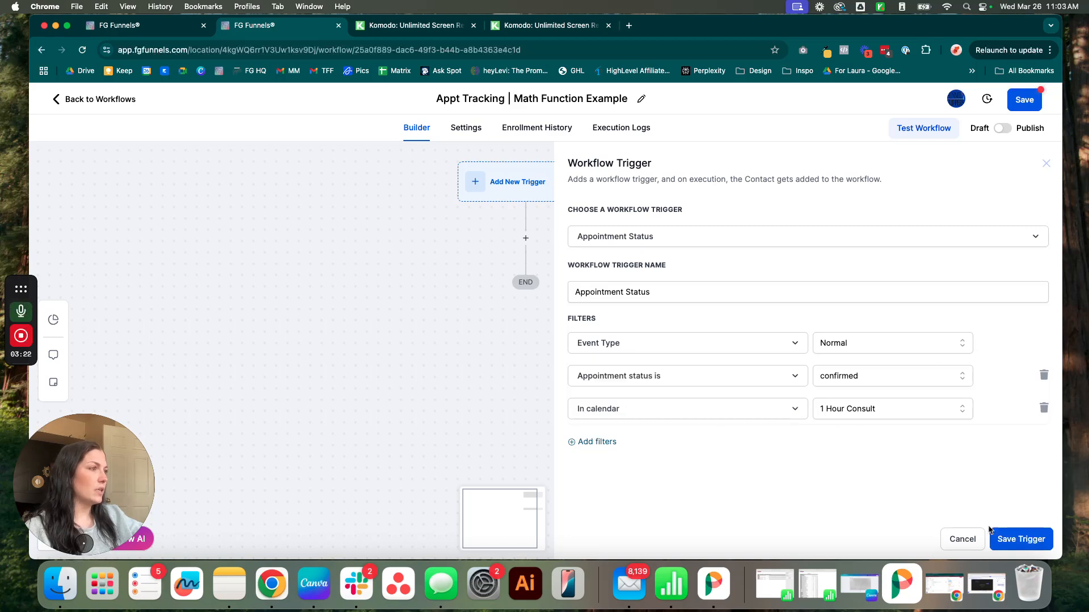
pyautogui.click(1021, 539)
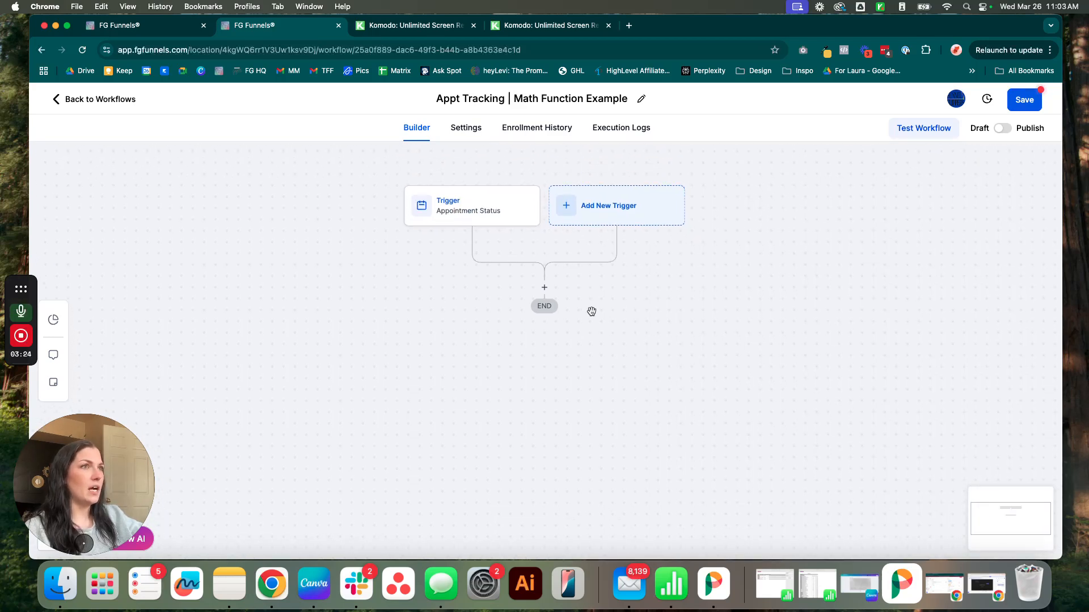
# Add a Math Operation action below the trigger and select the custom field "How many funnels do you have" for it.
pyautogui.moveTo(785, 361)
pyautogui.mouseDown()
pyautogui.moveTo(756, 315)
pyautogui.moveTo(805, 351)
pyautogui.mouseUp()
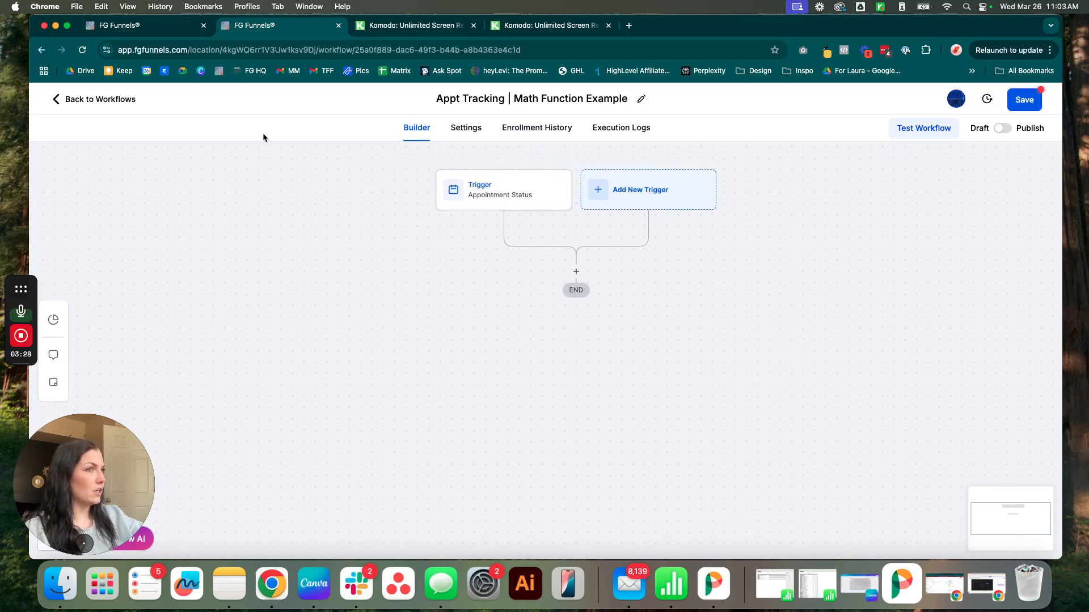
pyautogui.click(577, 275)
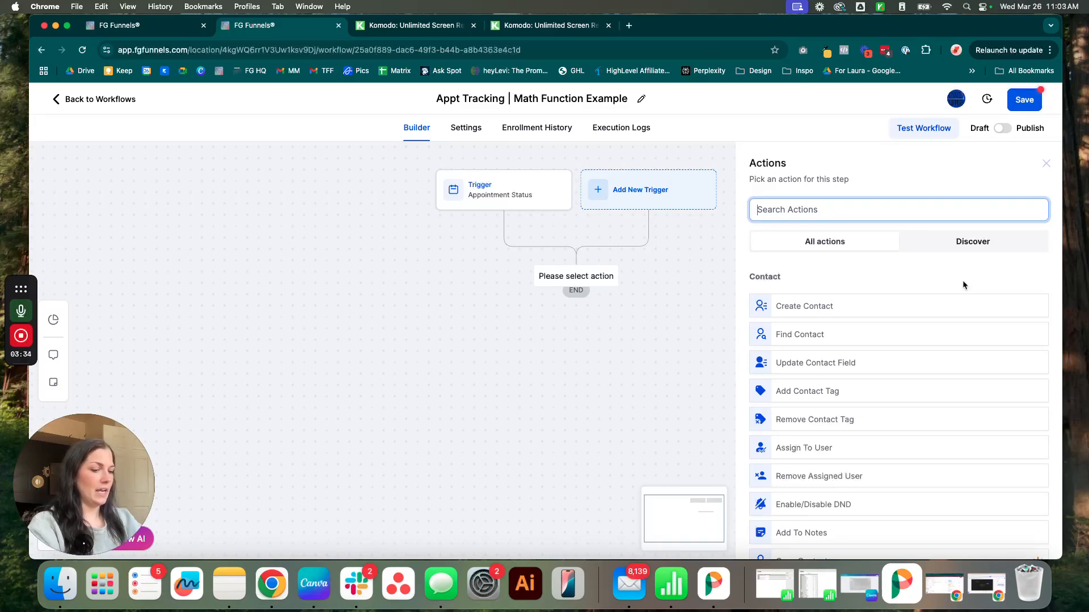
pyautogui.write('math')
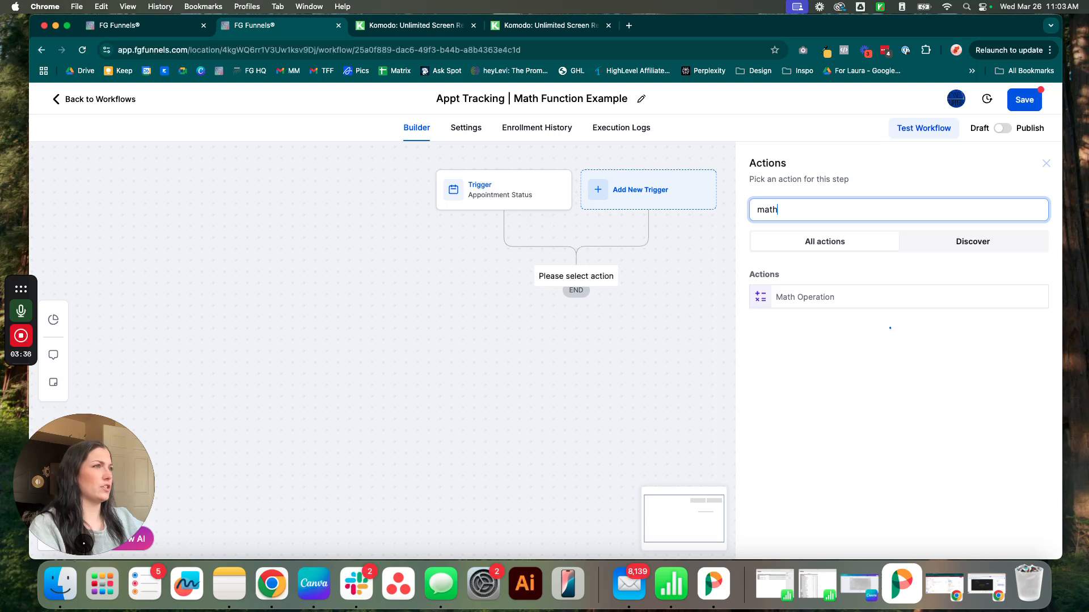
pyautogui.click(921, 298)
pyautogui.click(815, 283)
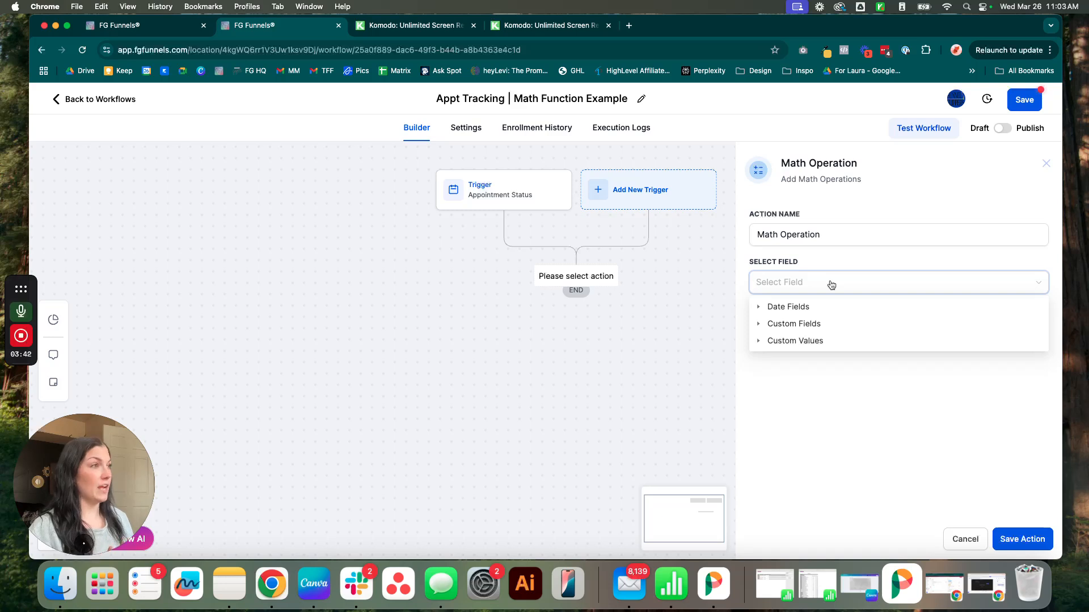
pyautogui.click(760, 323)
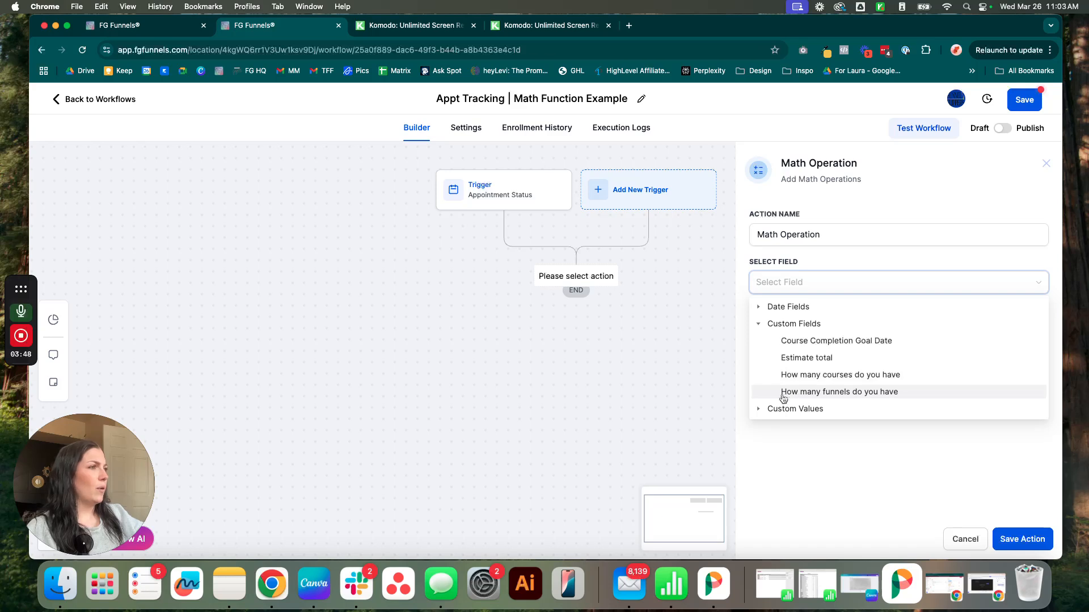
pyautogui.click(857, 394)
# Set the operation to Add 1, choose "How many funnels do you have" as the field to update, and save the action.
pyautogui.click(906, 353)
pyautogui.press('BackSpace')
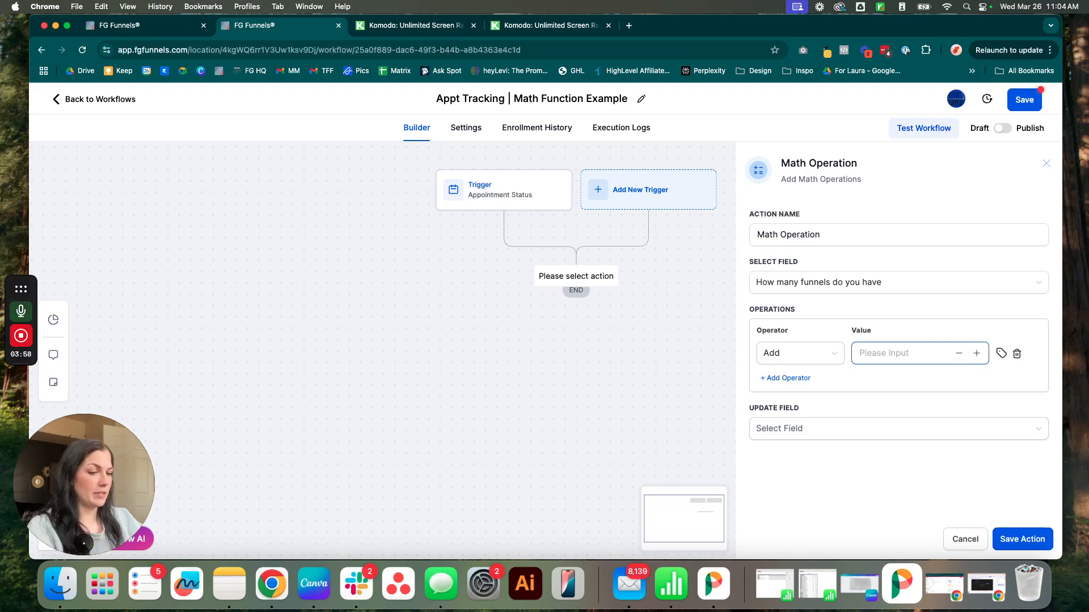
pyautogui.click(978, 355)
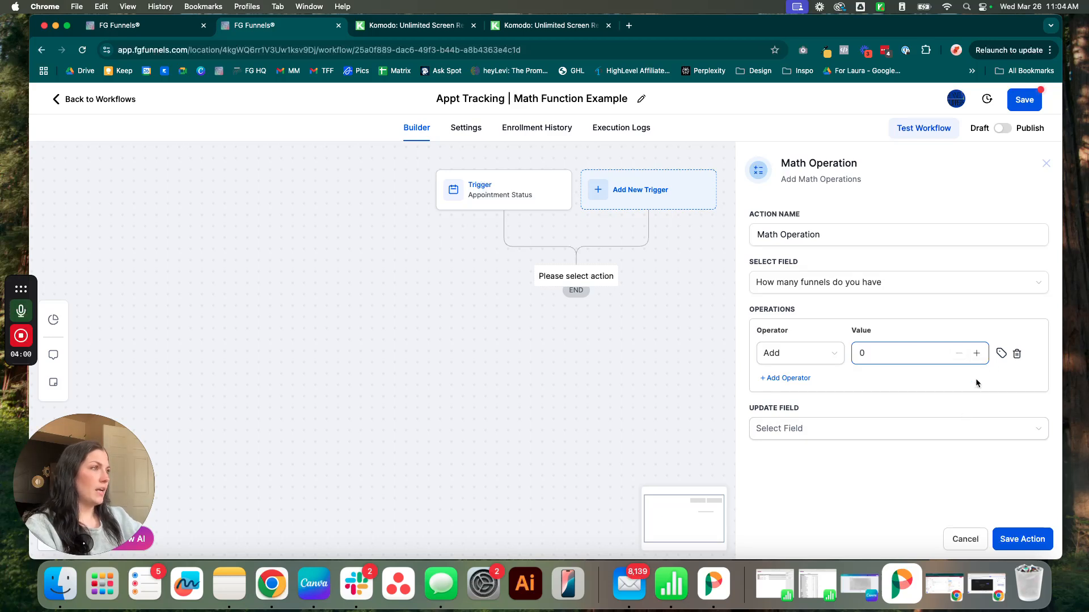
pyautogui.click(976, 352)
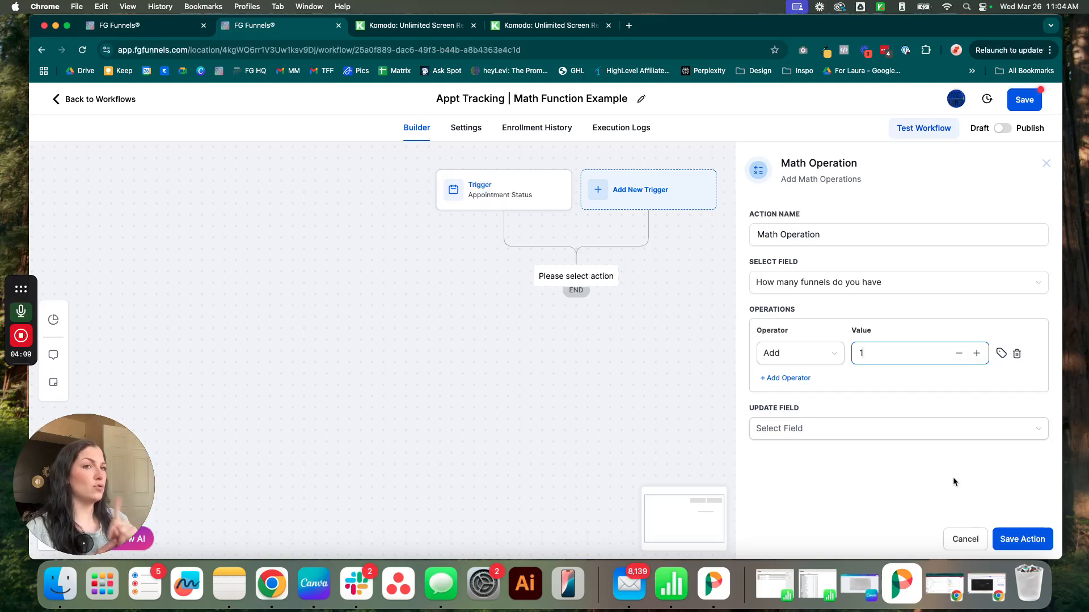
pyautogui.click(862, 435)
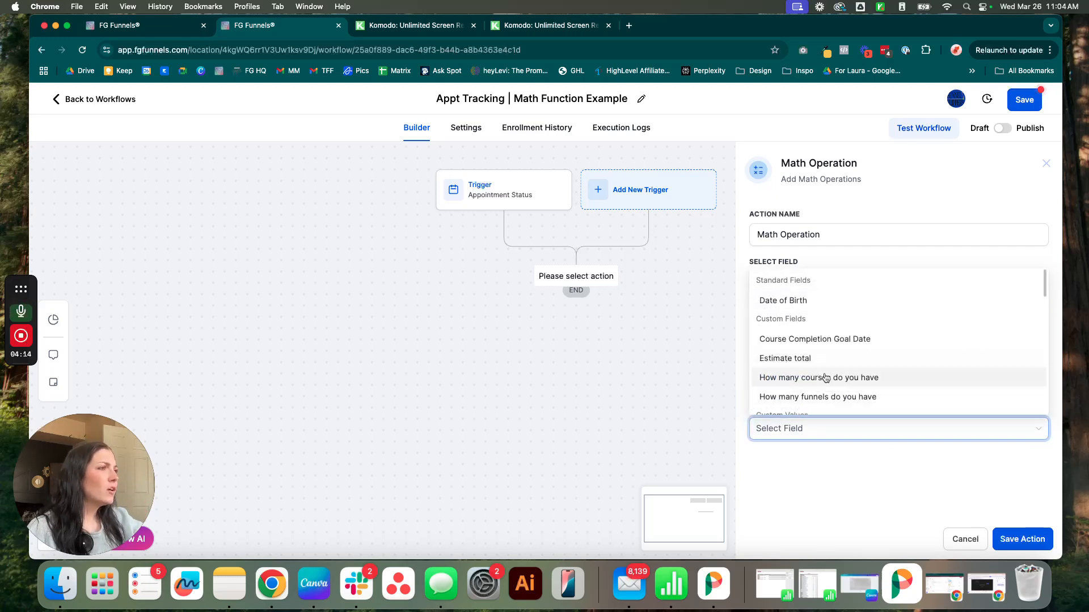
pyautogui.scroll(-1, 826, 377)
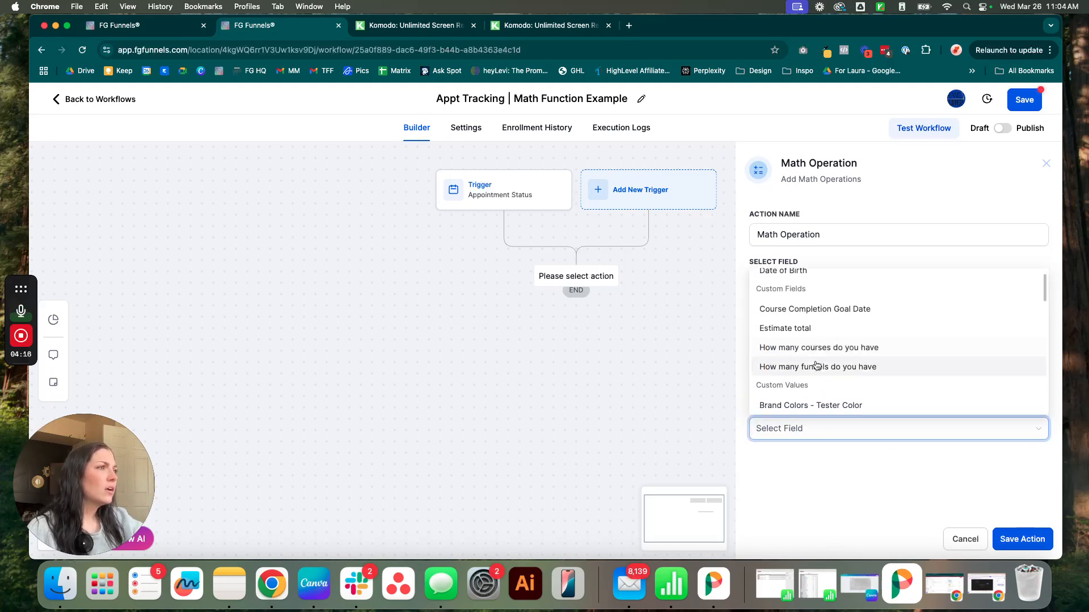
pyautogui.click(817, 366)
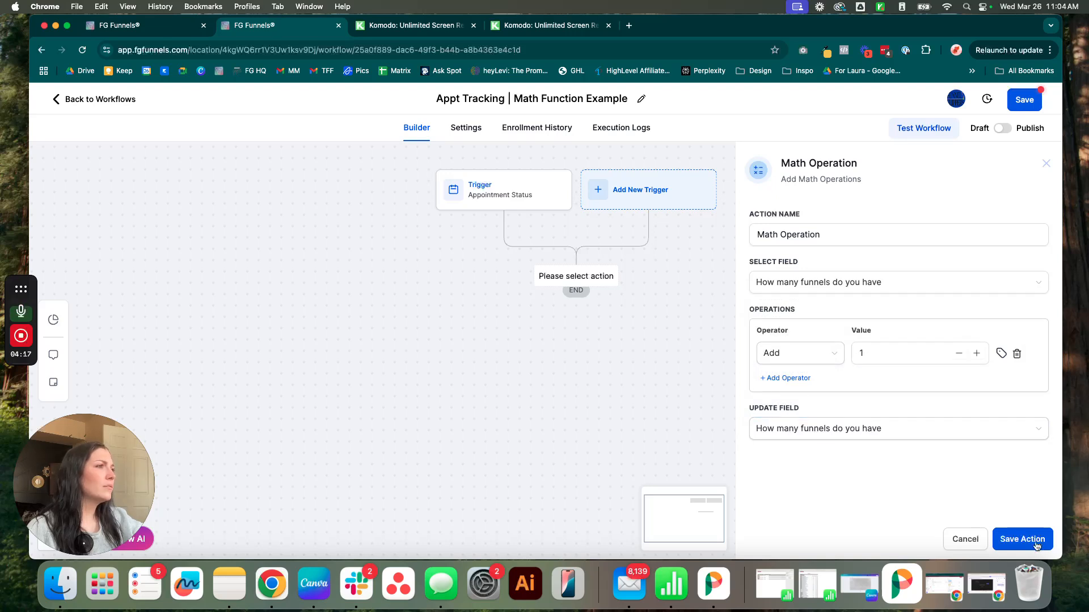
pyautogui.click(1011, 539)
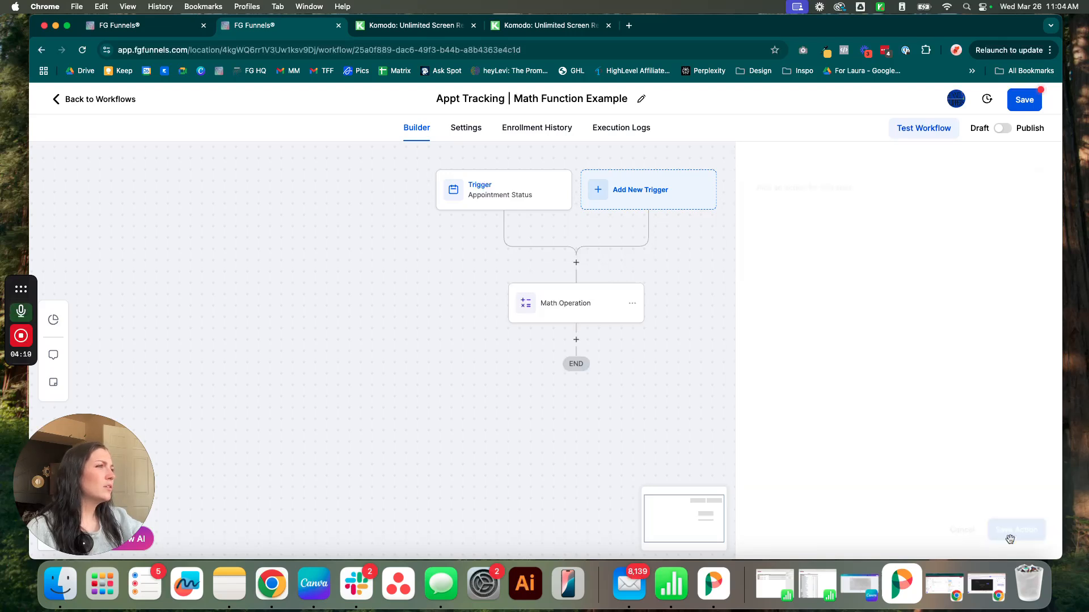
# Reopen the Math Operation action to review its field, operator and value, and save it as it is.
pyautogui.click(533, 230)
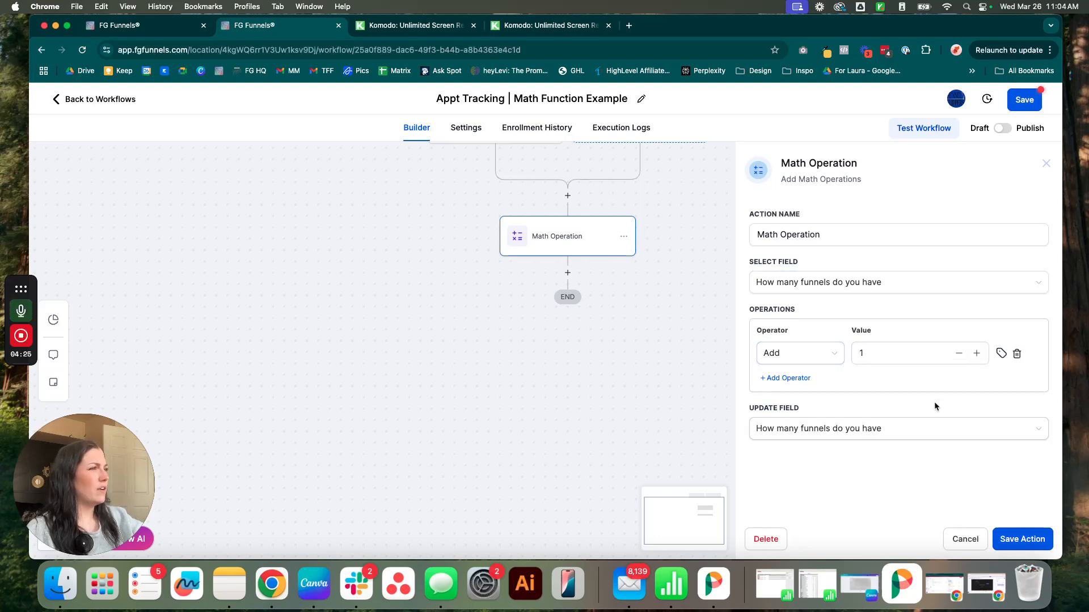
pyautogui.click(1022, 539)
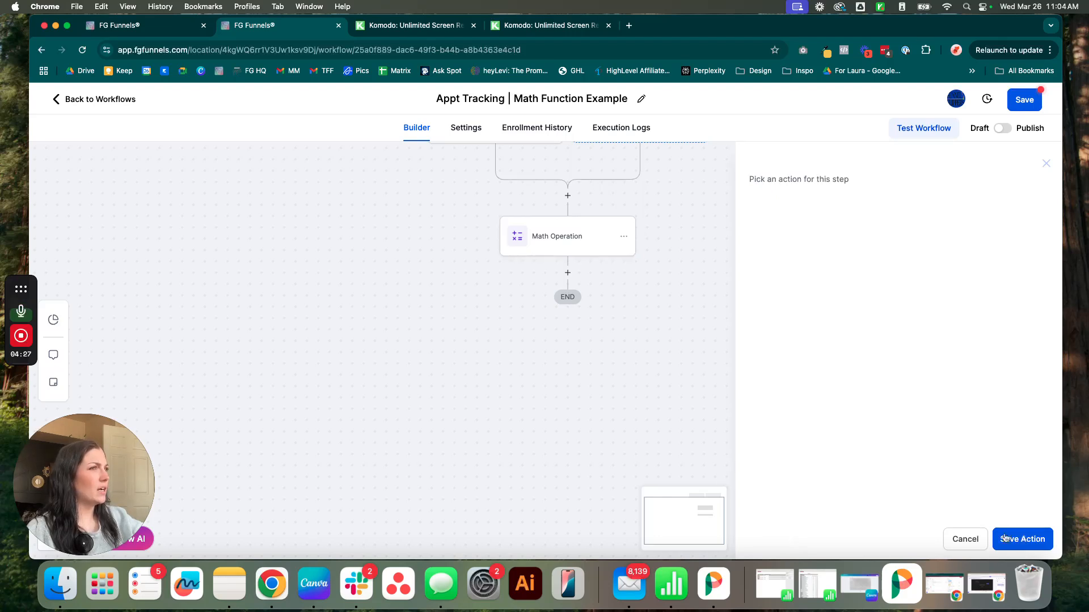
pyautogui.moveTo(801, 303); pyautogui.dragTo(812, 413)
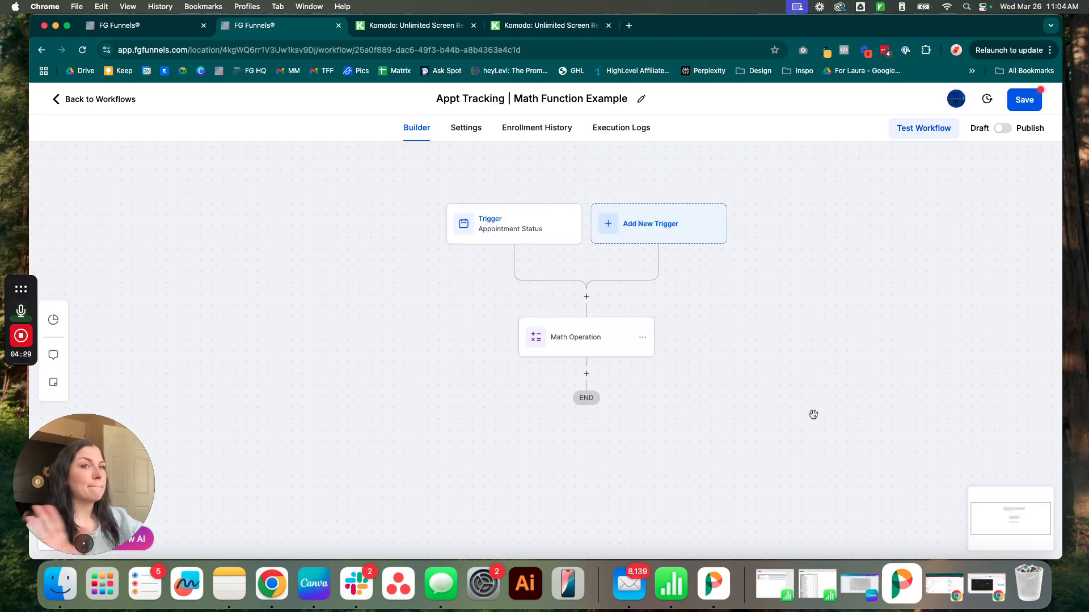
pyautogui.moveTo(775, 311); pyautogui.dragTo(622, 321)
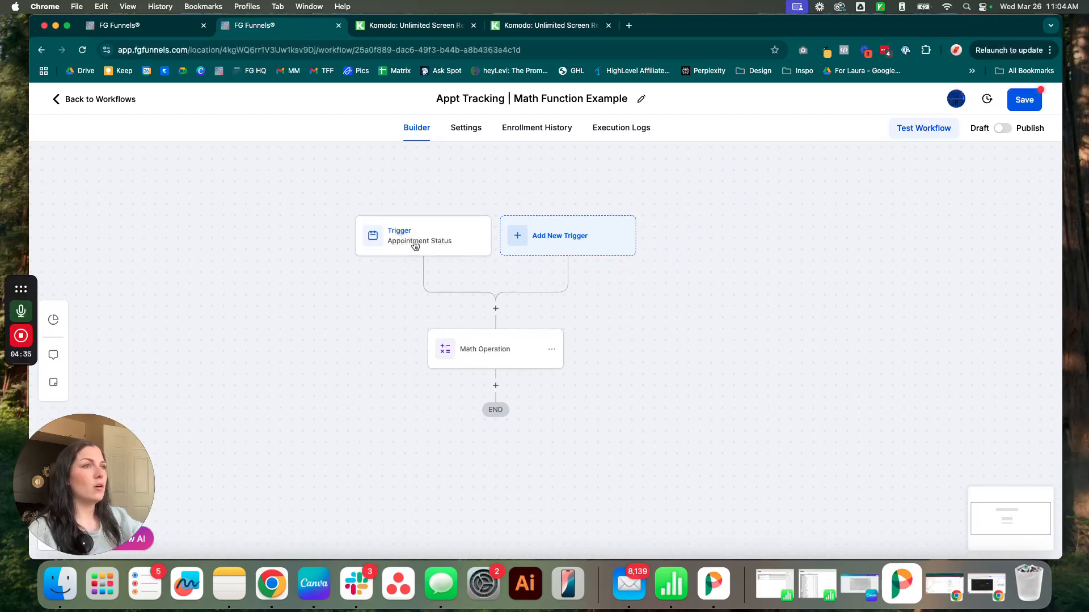
pyautogui.moveTo(652, 372); pyautogui.dragTo(663, 315)
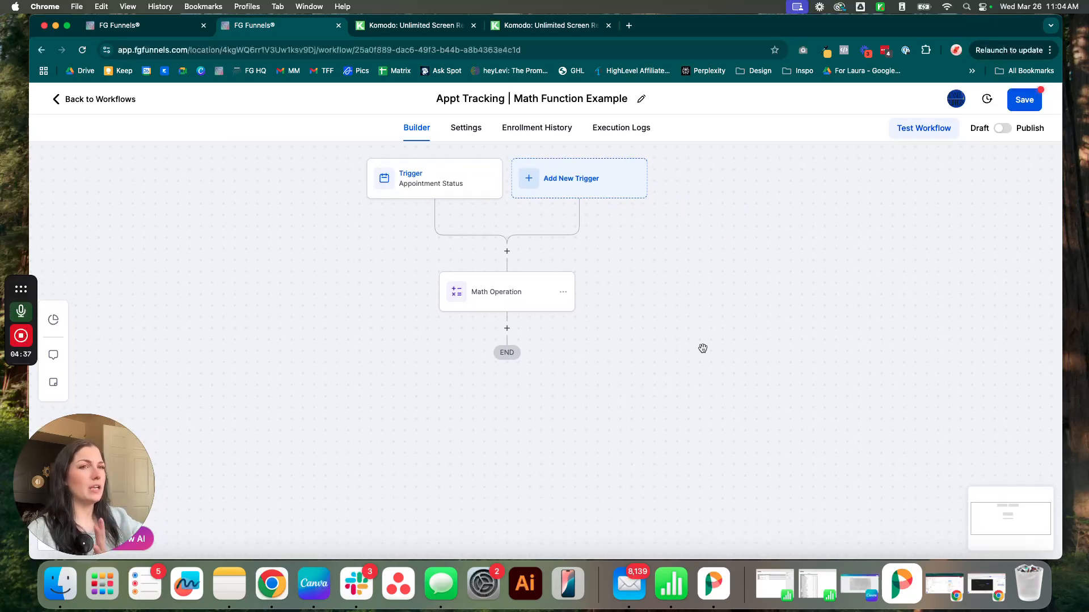
pyautogui.moveTo(703, 348); pyautogui.dragTo(709, 371)
pyautogui.moveTo(616, 399); pyautogui.dragTo(603, 340)
pyautogui.moveTo(423, 319); pyautogui.dragTo(432, 357)
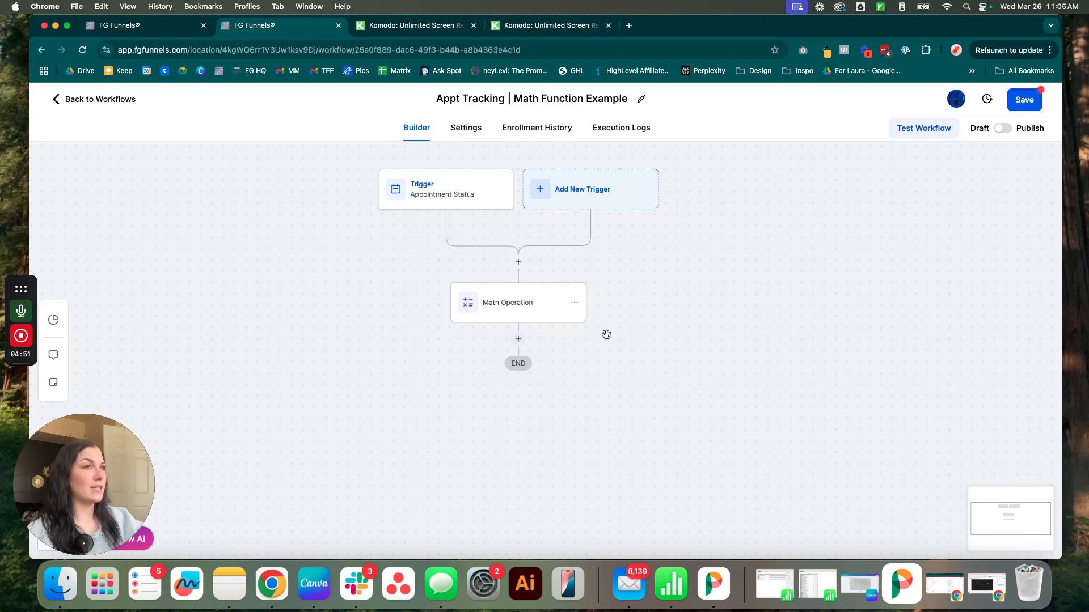
# Add a Slack action below the Math Operation and choose the connected Funnel Flippers account for it.
pyautogui.click(518, 340)
pyautogui.write('slack')
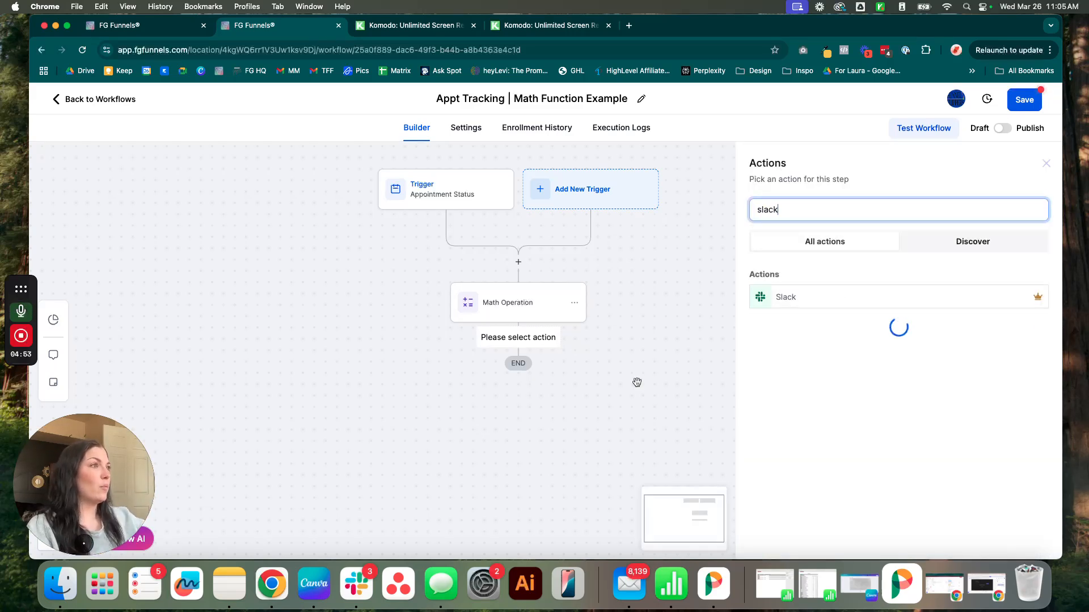
pyautogui.click(786, 298)
pyautogui.click(842, 325)
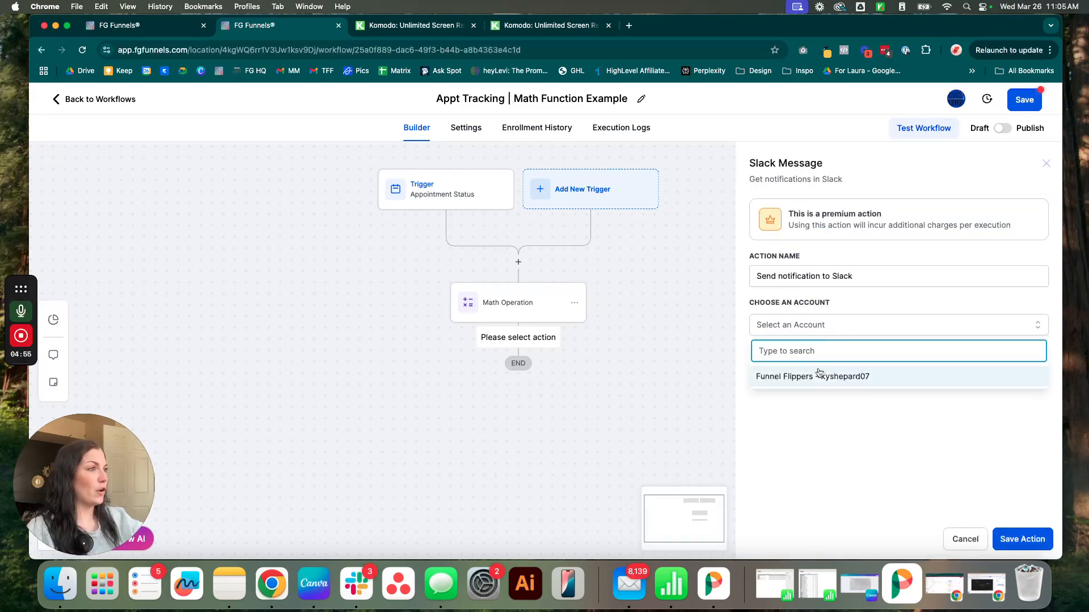
pyautogui.click(850, 377)
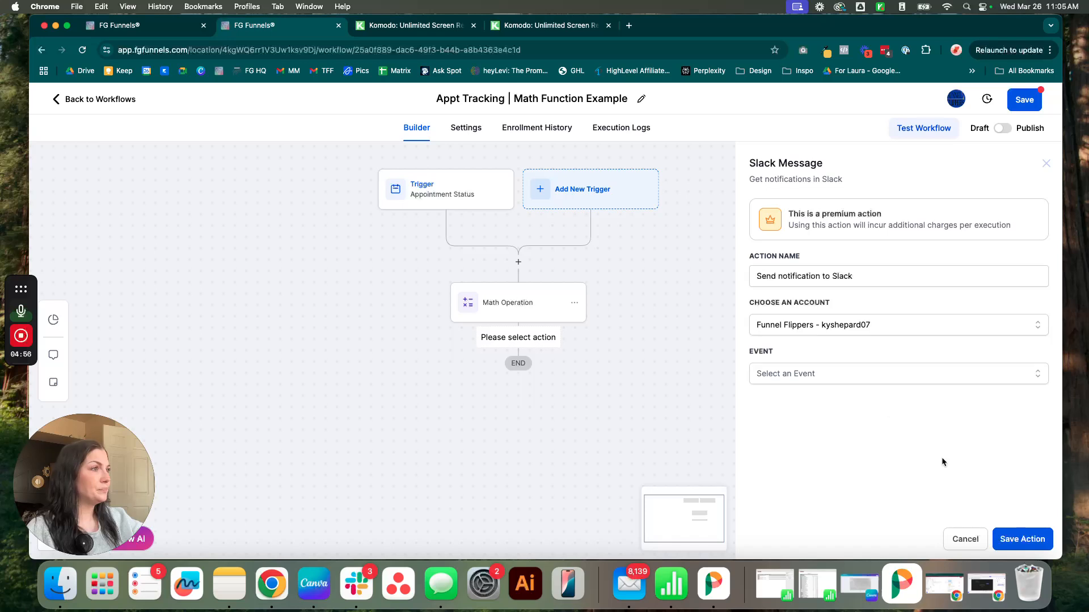
# Check the private channel event, and set the Slack event to Send Public Channel message with the ai-bot-creation channel.
pyautogui.click(798, 378)
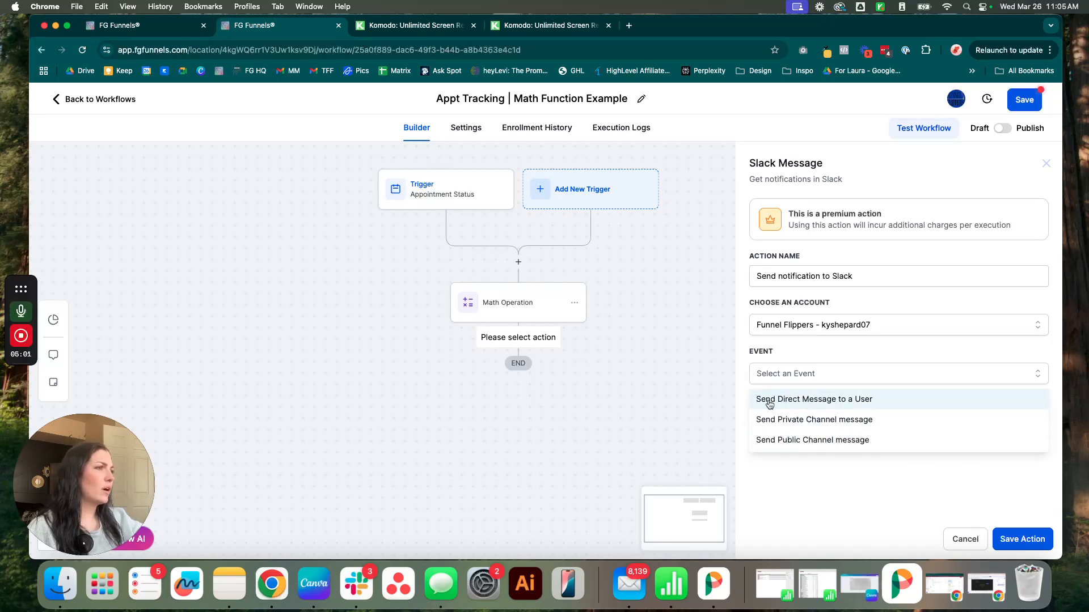
pyautogui.click(763, 419)
pyautogui.click(809, 423)
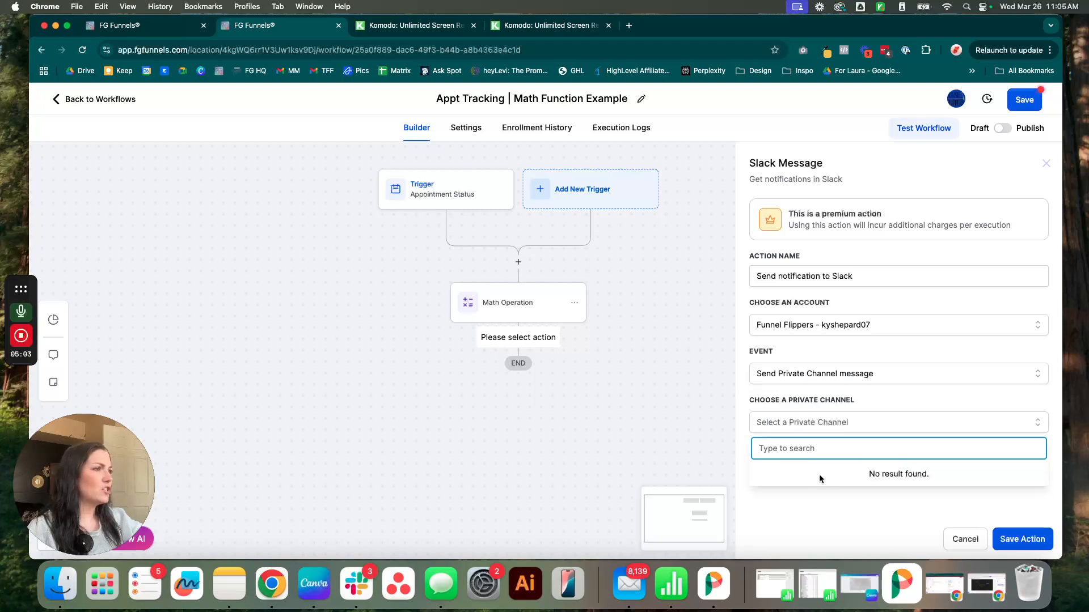
pyautogui.click(839, 377)
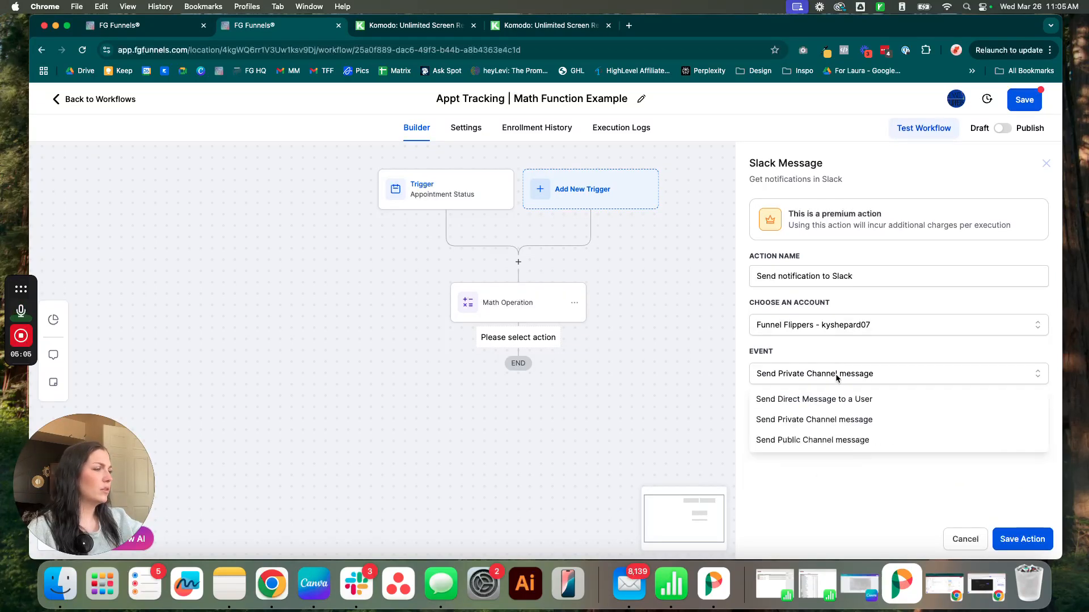
pyautogui.click(817, 440)
pyautogui.click(820, 424)
pyautogui.click(838, 454)
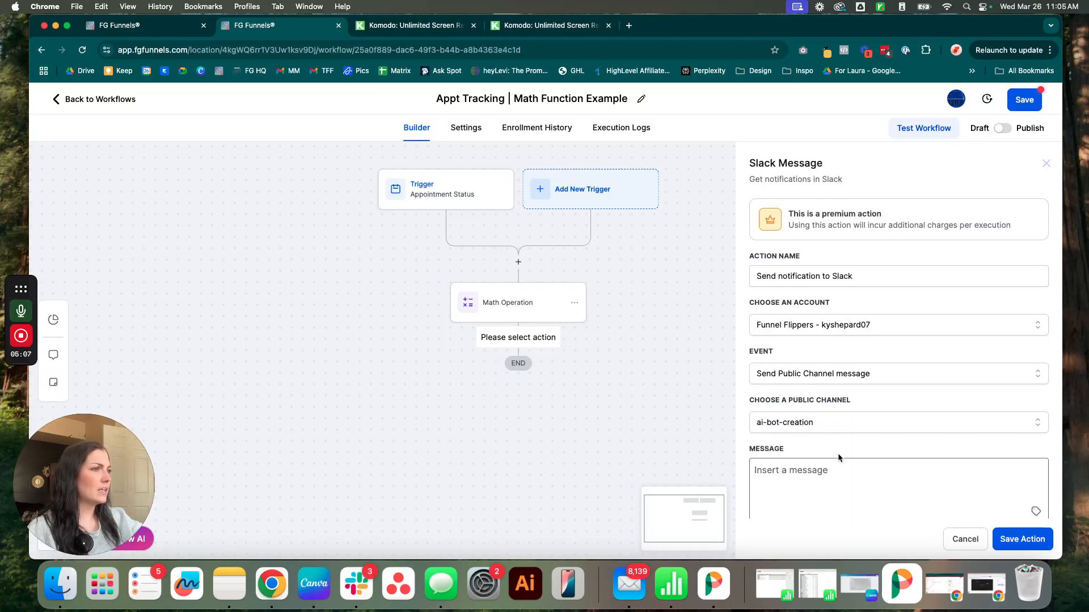
# Browse the contact custom fields that can be inserted into the Slack message, leaving the message empty.
pyautogui.scroll(-3, 838, 454)
pyautogui.click(815, 373)
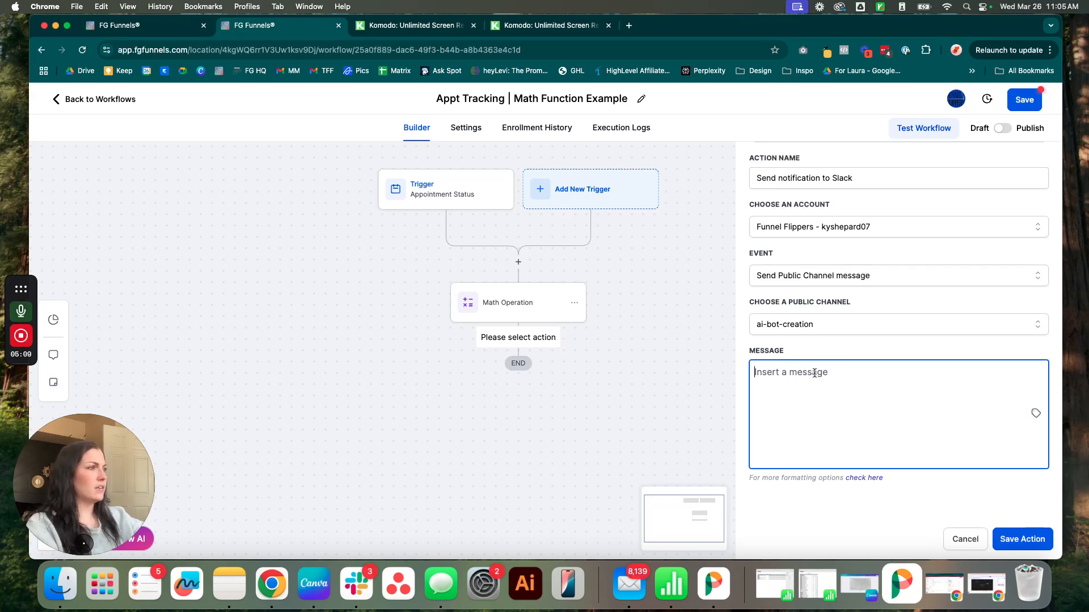
pyautogui.click(1035, 414)
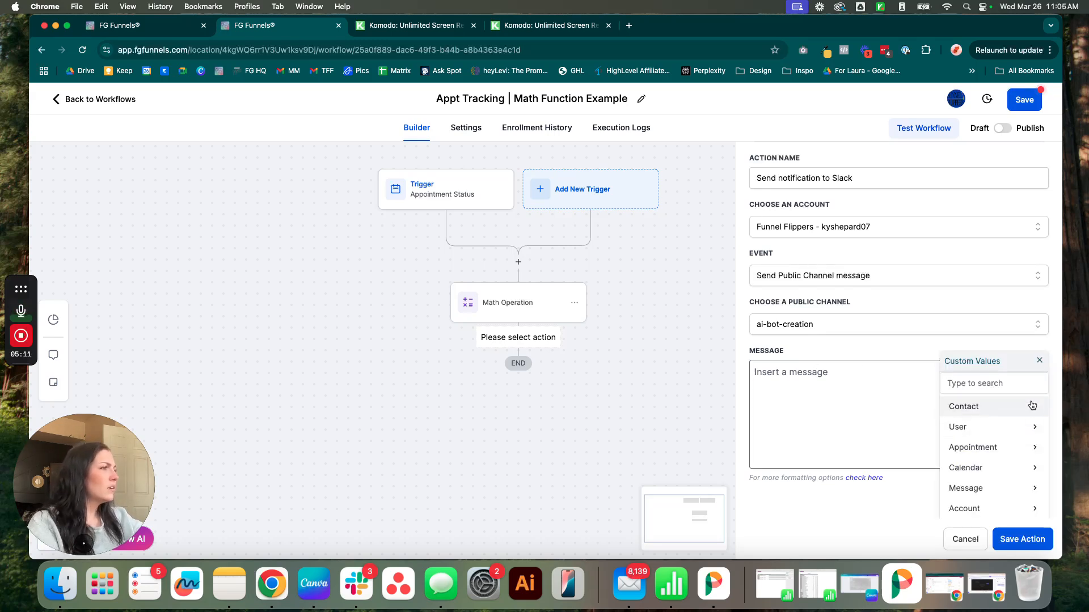
pyautogui.click(1032, 405)
pyautogui.click(1018, 413)
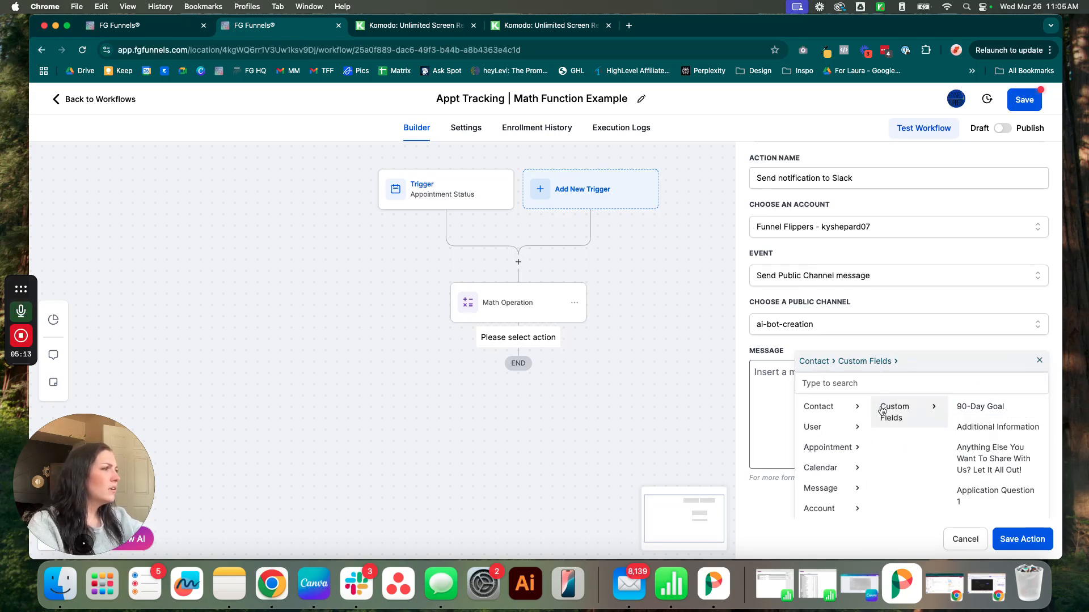
pyautogui.click(822, 406)
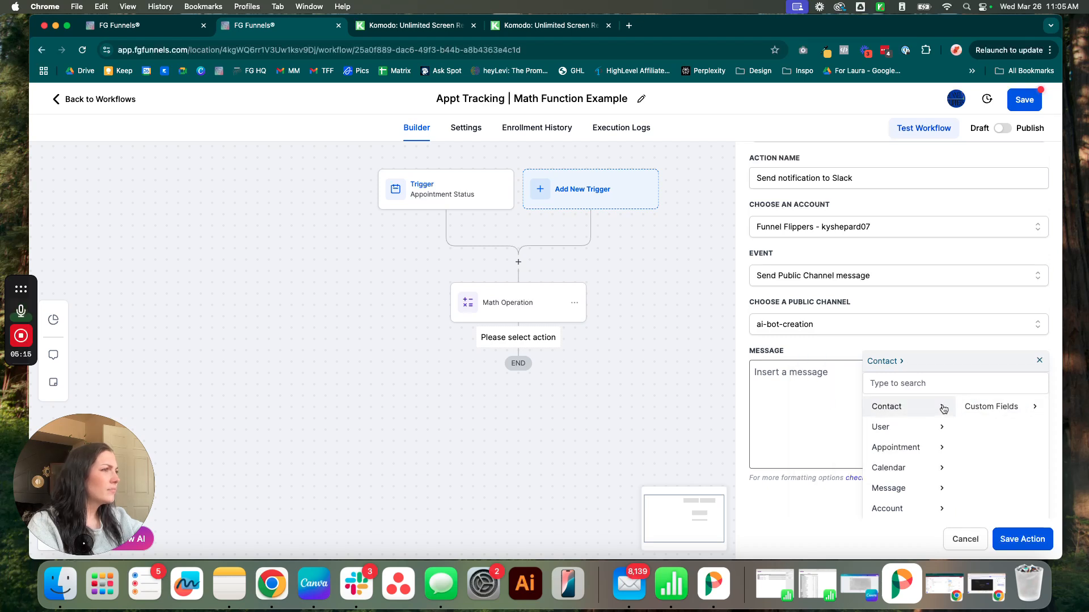
pyautogui.scroll(2, 982, 432)
pyautogui.scroll(-1, 996, 436)
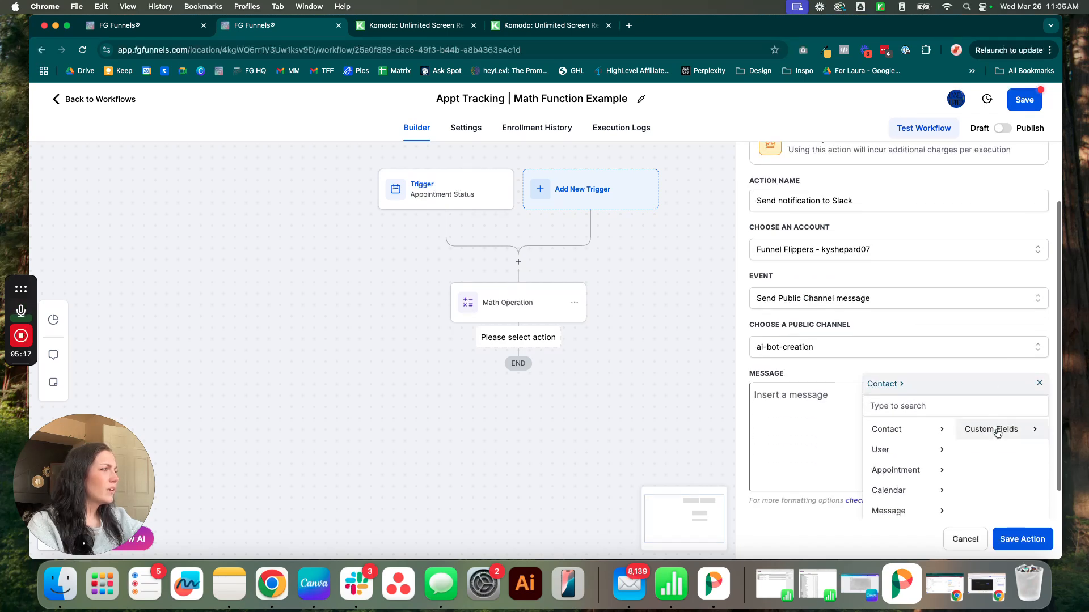
pyautogui.scroll(-2, 948, 437)
pyautogui.click(990, 429)
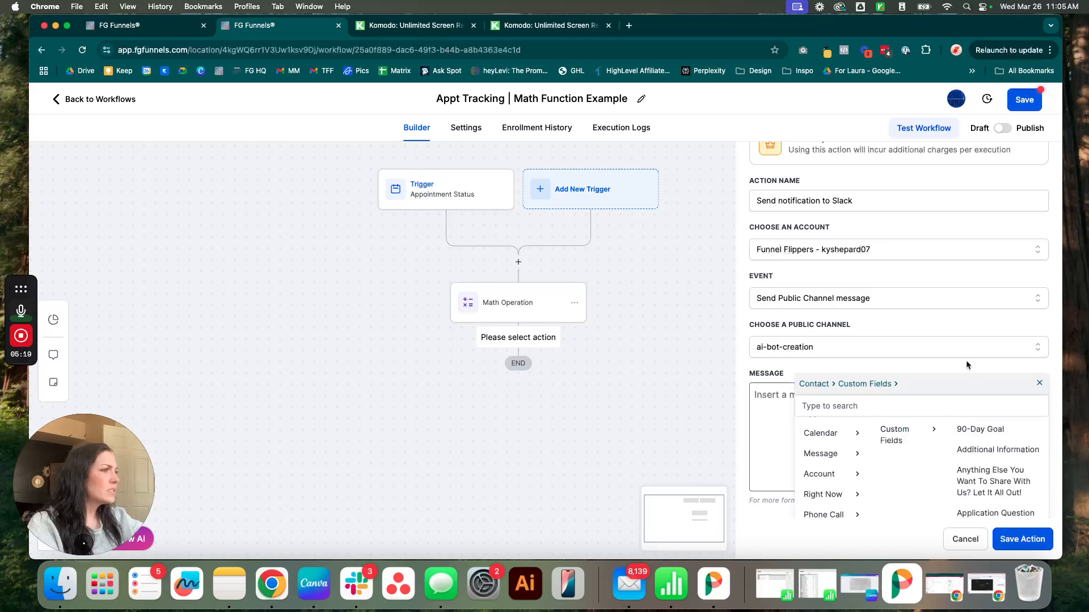
pyautogui.scroll(-1, 973, 375)
pyautogui.scroll(-5, 998, 431)
pyautogui.scroll(-5, 1014, 472)
pyautogui.click(797, 375)
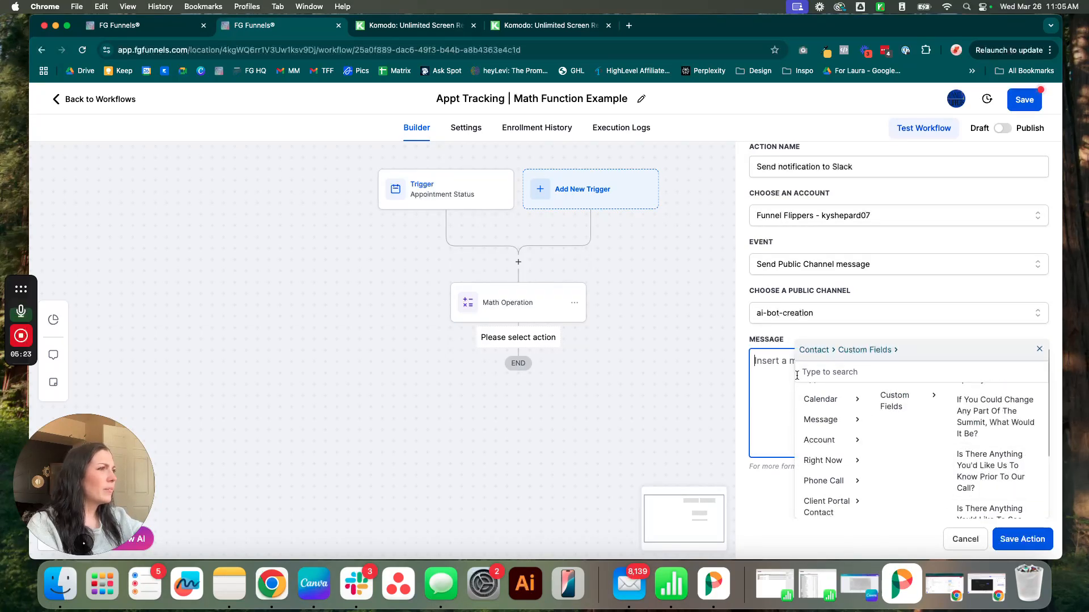
pyautogui.click(1038, 349)
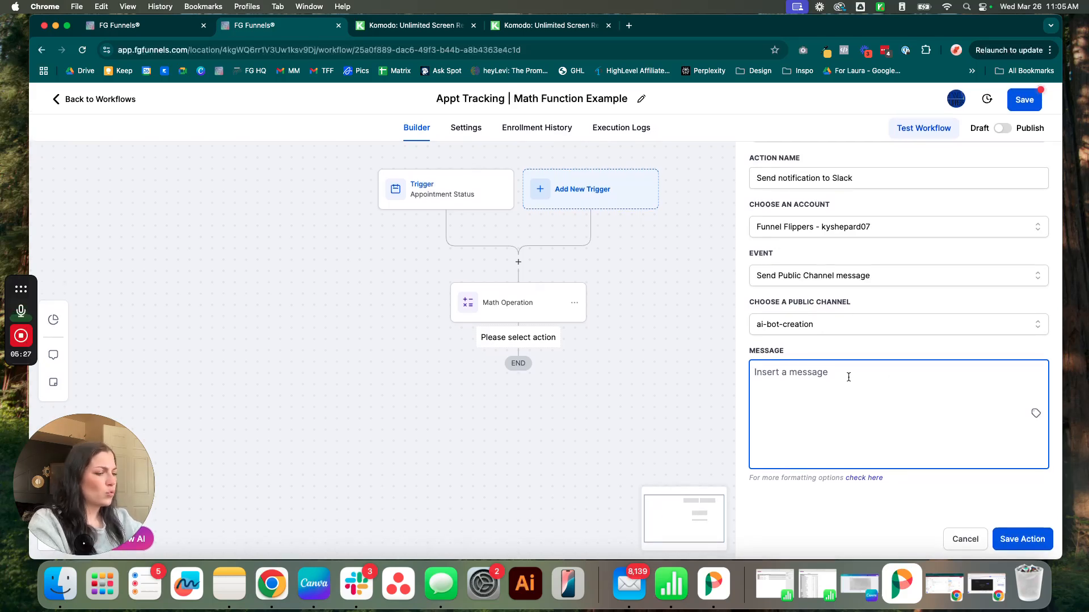
# Begin the Slack message with "A contact just booked" and look through the contact custom fields available for insertion.
pyautogui.write('A')
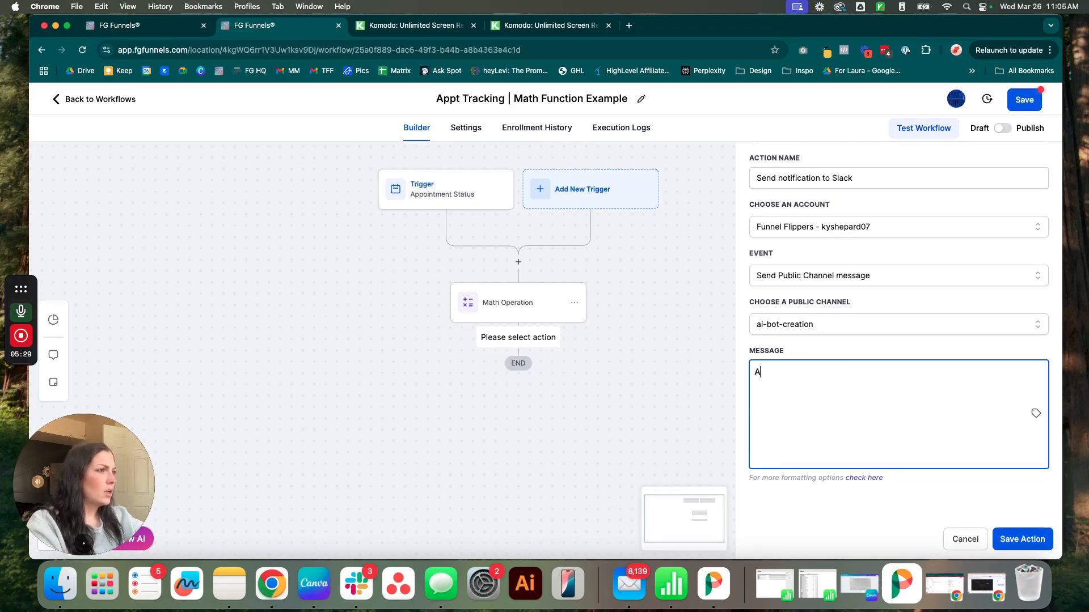
pyautogui.write(' contact just booked')
pyautogui.click(1036, 413)
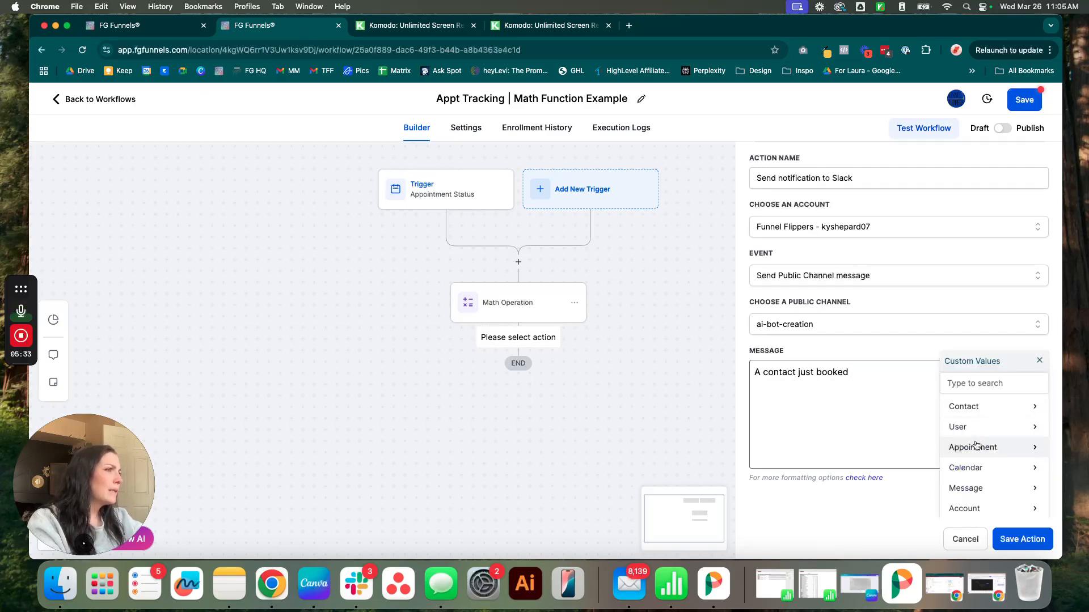
pyautogui.scroll(-5, 1029, 488)
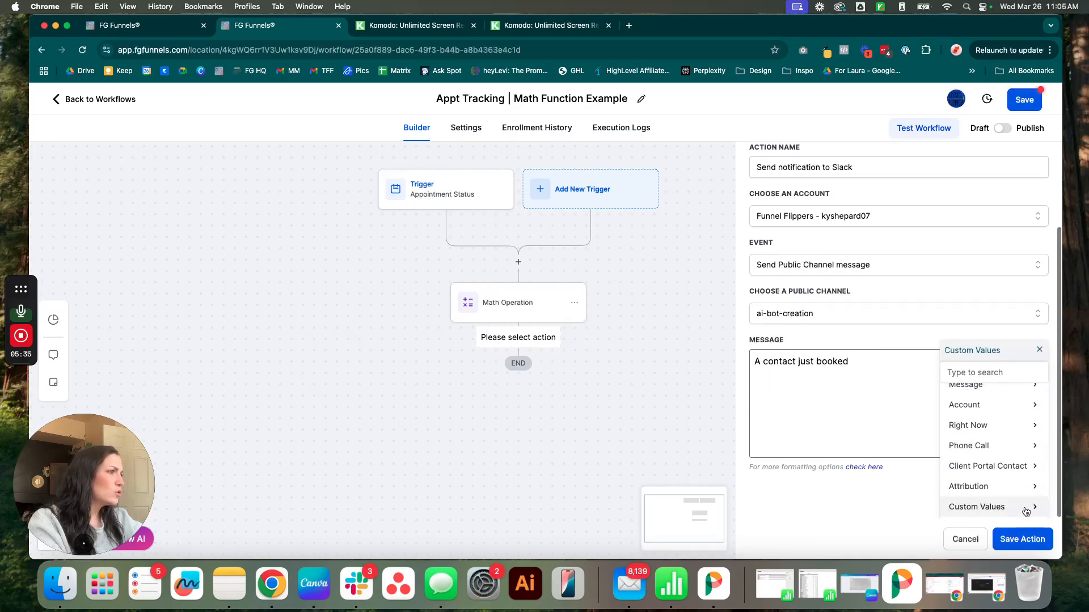
pyautogui.scroll(6, 1022, 506)
pyautogui.scroll(2, 1026, 505)
pyautogui.click(1031, 483)
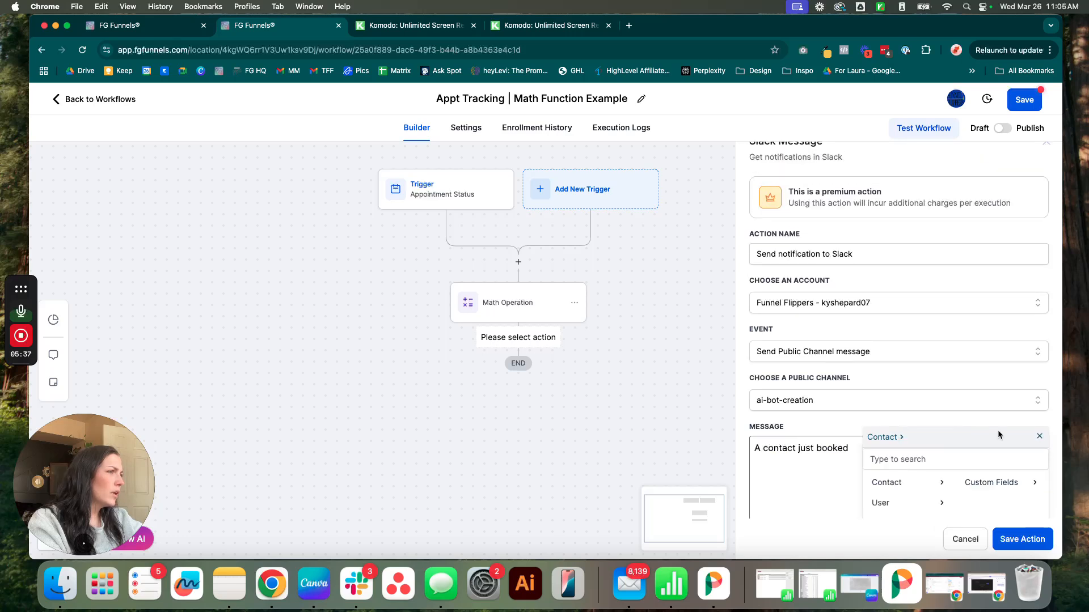
pyautogui.scroll(-2, 1021, 453)
pyautogui.click(1031, 395)
pyautogui.scroll(-5, 1016, 454)
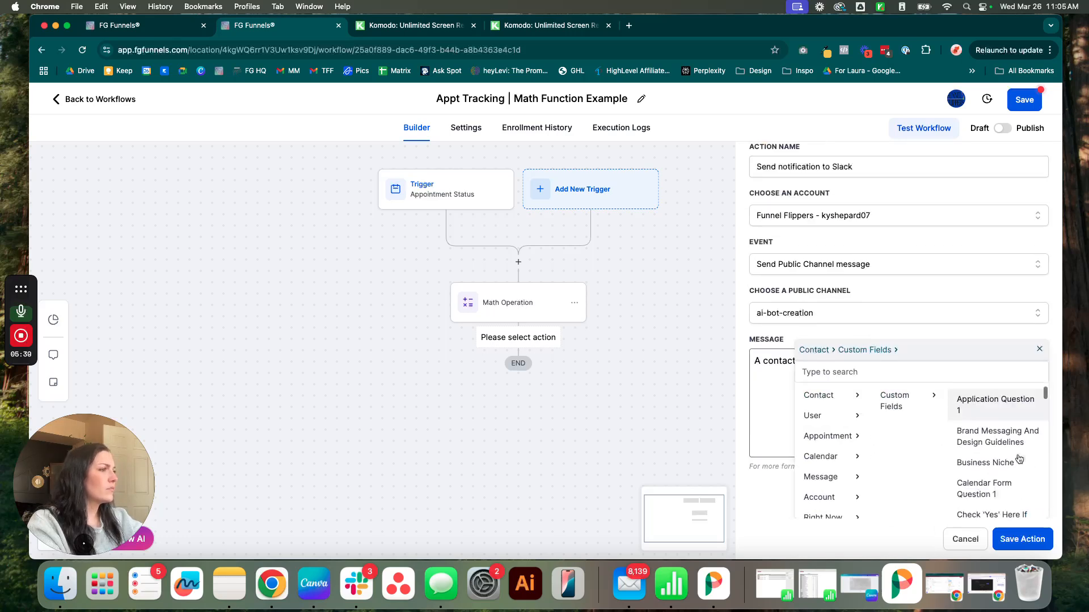
pyautogui.scroll(-4, 1017, 465)
# Search the custom values for "funne", look through the matches and close the list without inserting one.
pyautogui.click(890, 372)
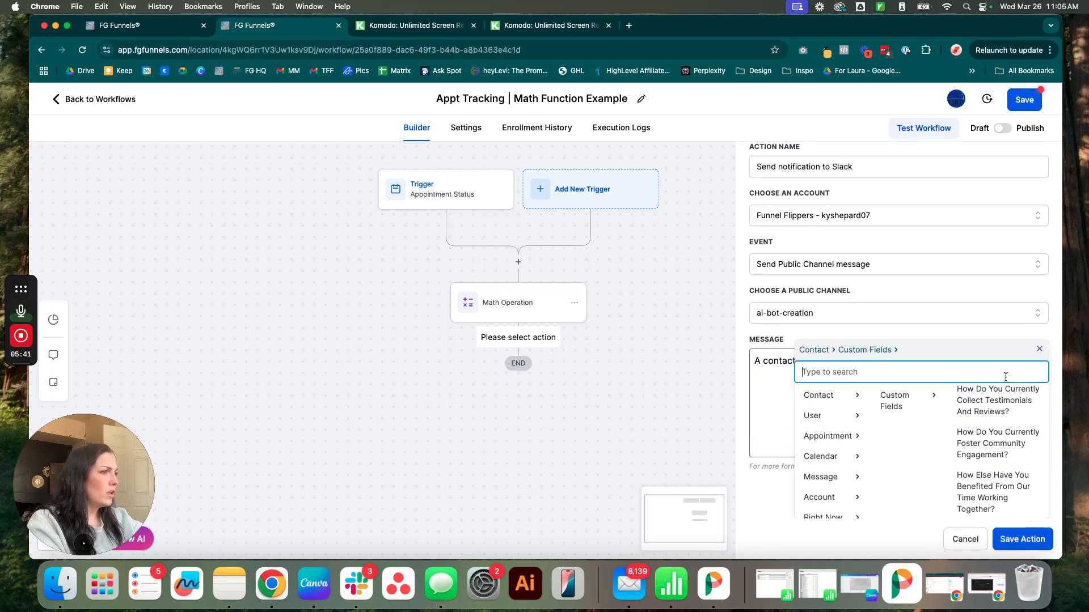
pyautogui.write('funne')
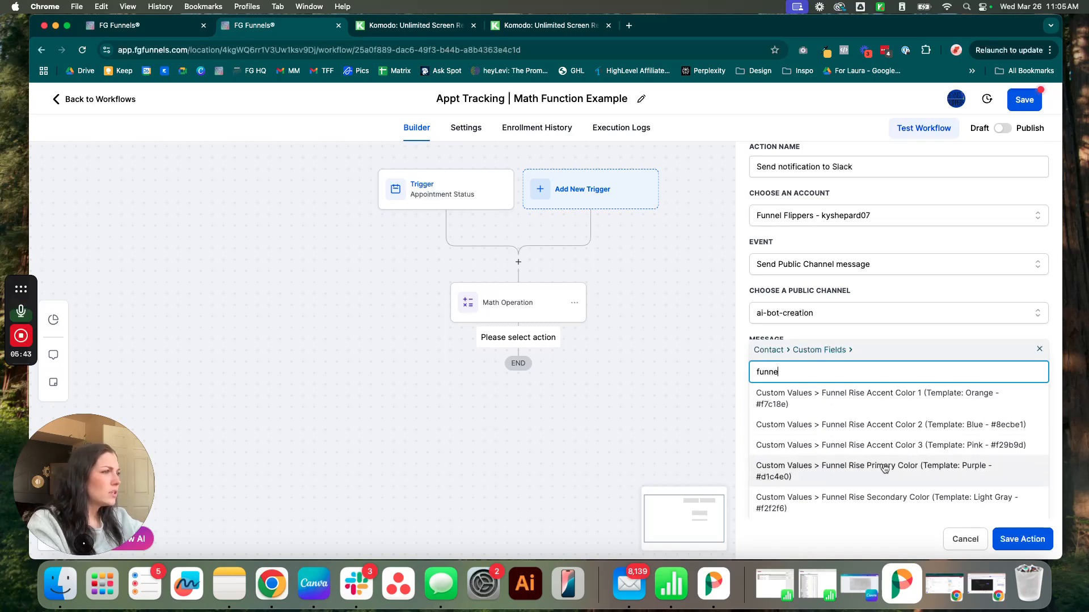
pyautogui.scroll(-4, 948, 487)
pyautogui.scroll(2, 948, 487)
pyautogui.scroll(4, 948, 488)
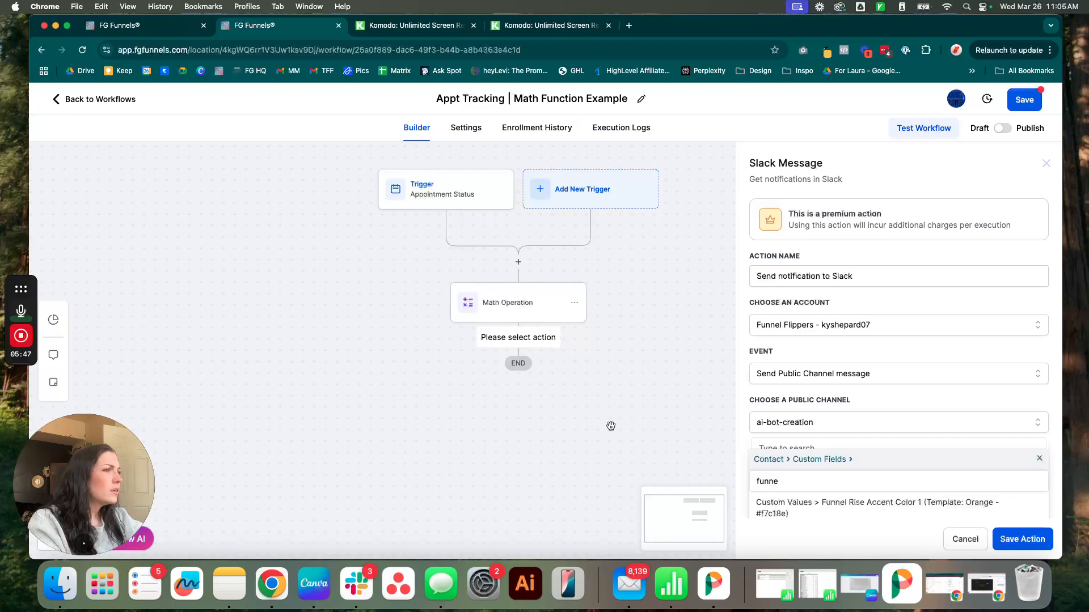
pyautogui.click(1039, 459)
# Continue the Slack message with "an appointment, they now have scheduled a total of [insert custom field] appointments".
pyautogui.click(909, 473)
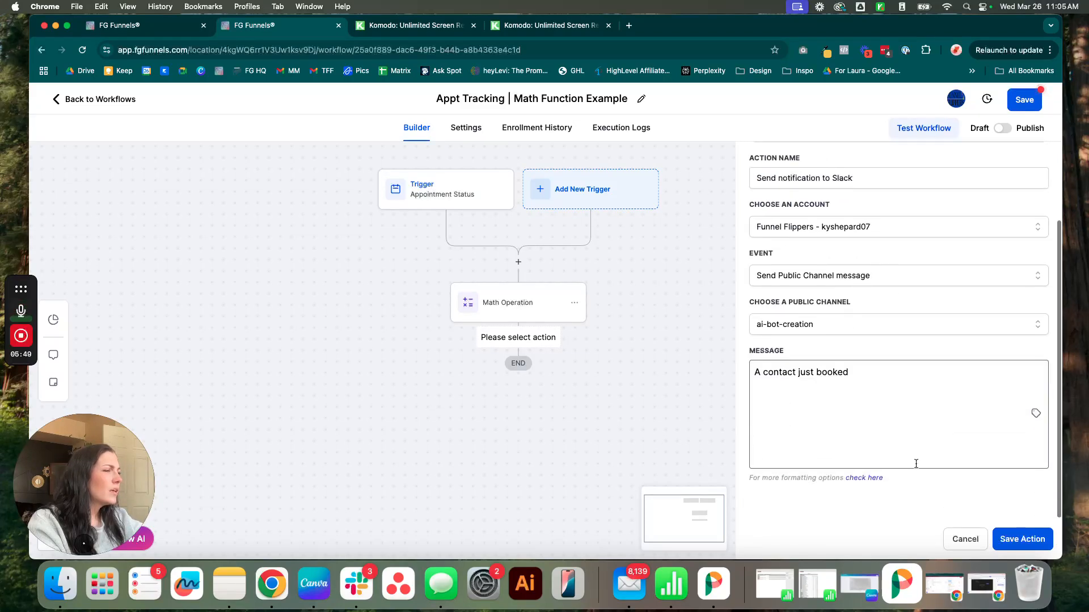
pyautogui.write('an appointment ')
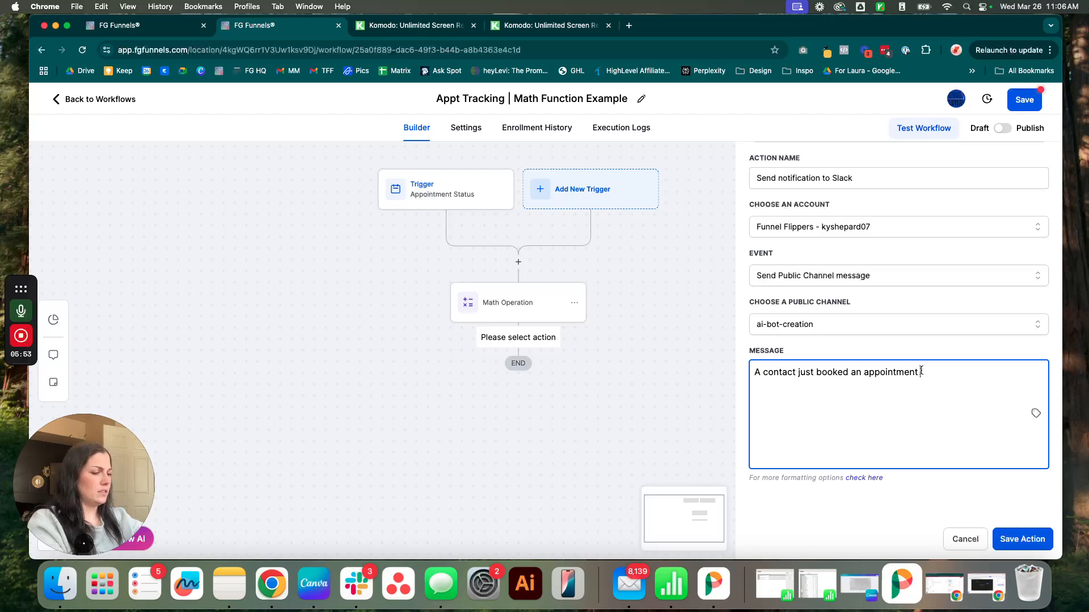
pyautogui.write(', they now have')
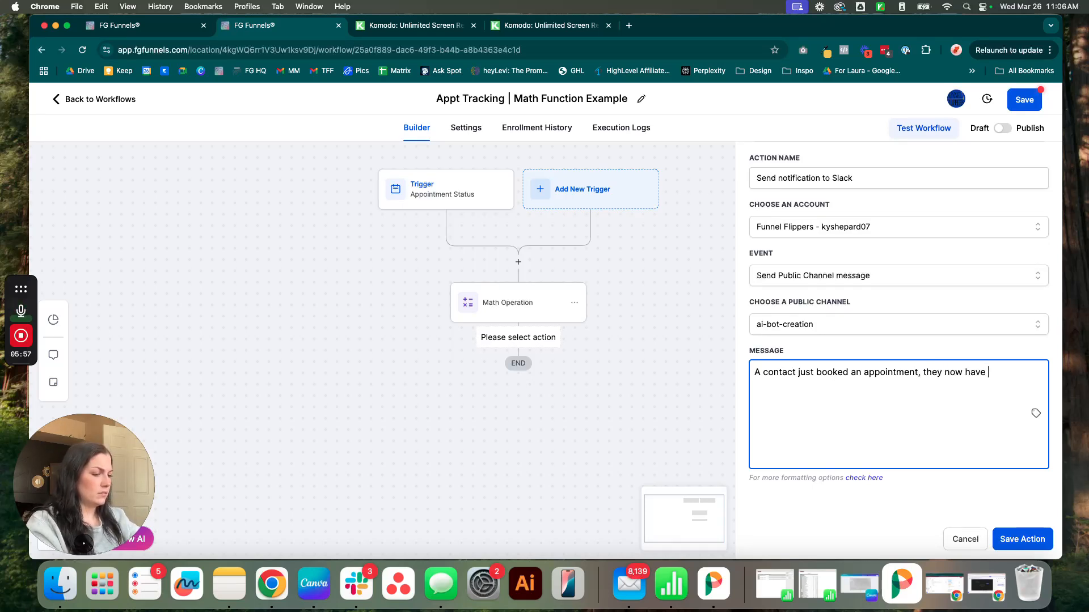
pyautogui.write(' scheduled a total of')
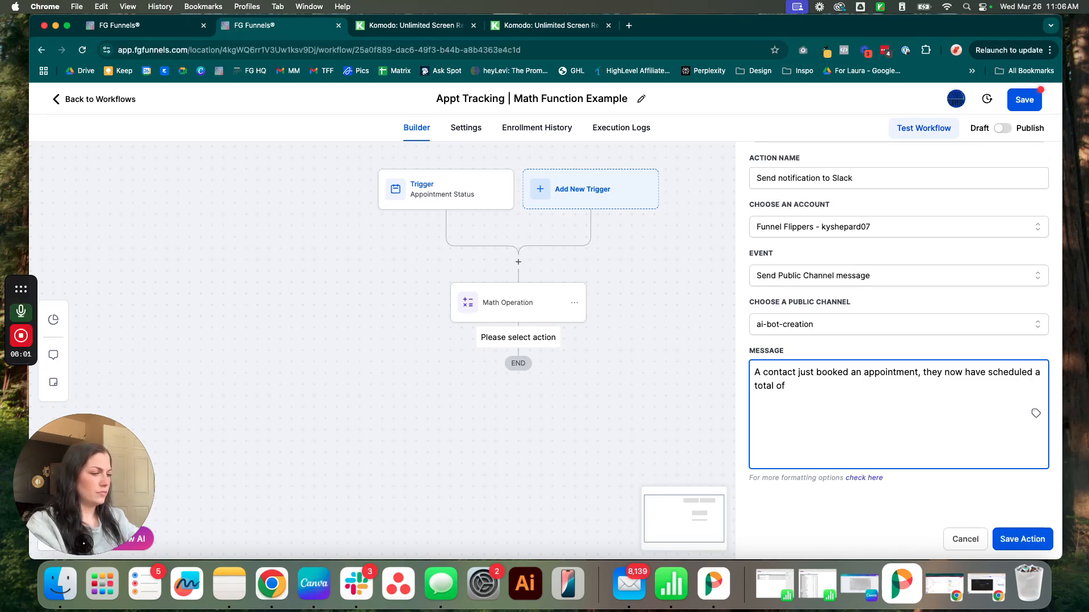
pyautogui.write(' [ins')
pyautogui.write('te')
pyautogui.press('BackSpace')
pyautogui.press('BackSpace')
pyautogui.write('ert custom')
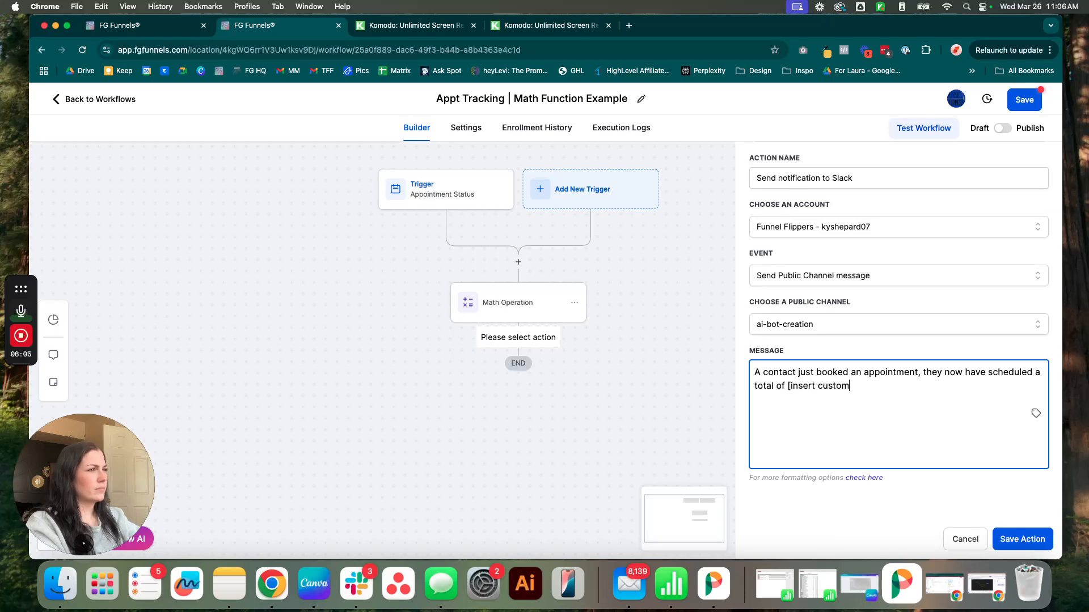
pyautogui.write(' field] appointments')
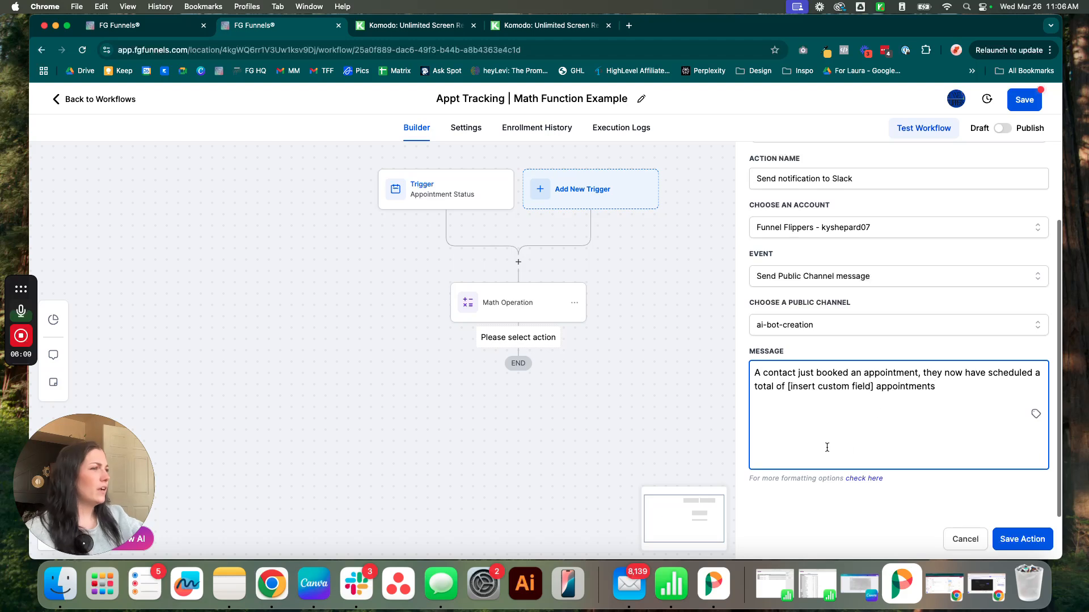
# Look at the contact custom values for the message once more and discard the Slack action without saving it.
pyautogui.moveTo(799, 374); pyautogui.dragTo(759, 374)
pyautogui.click(927, 386)
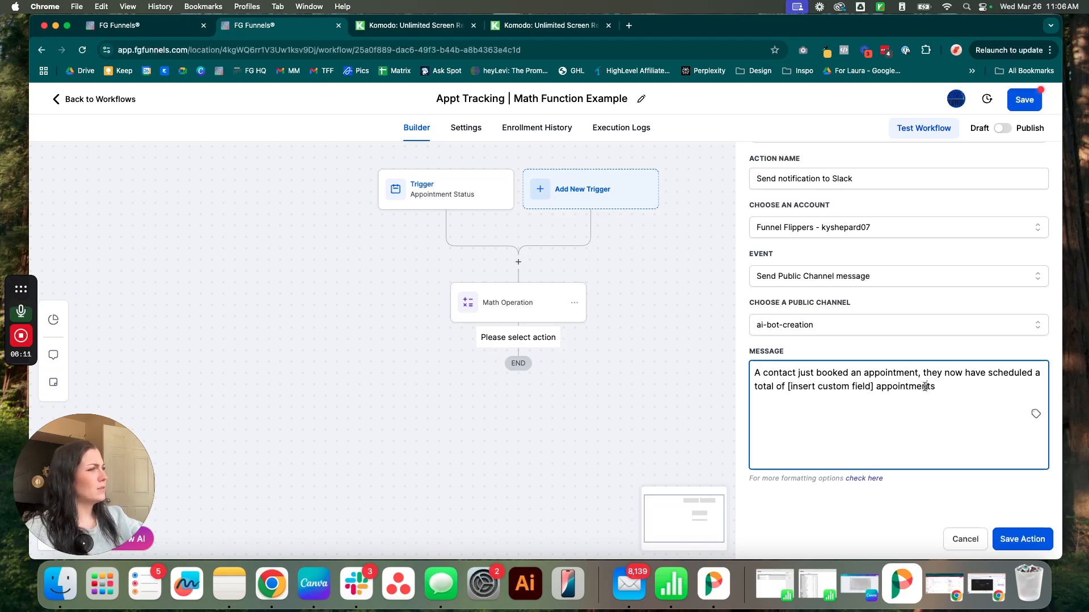
pyautogui.click(1036, 414)
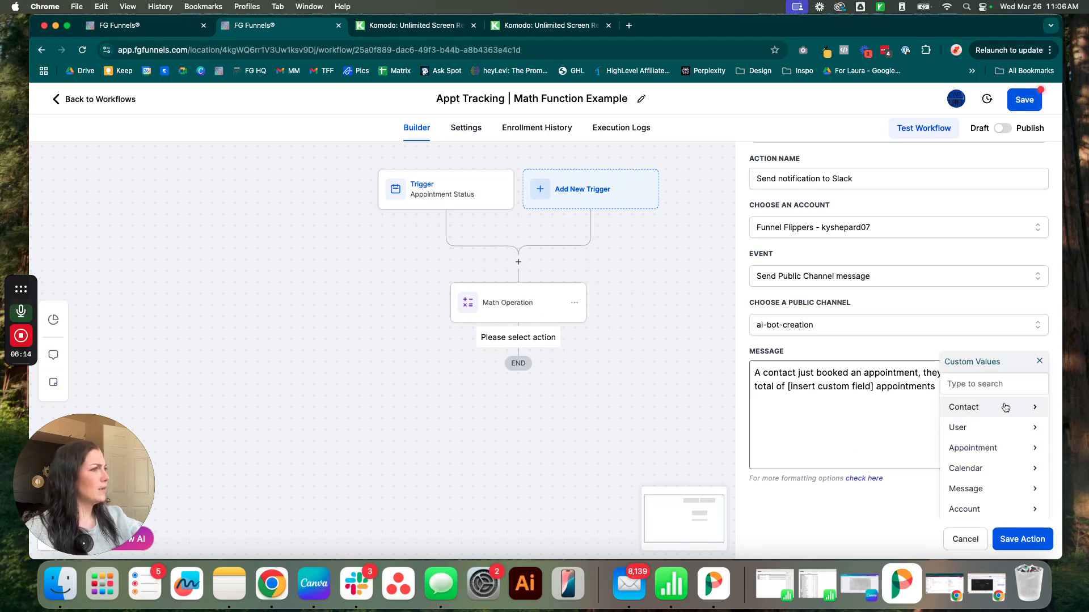
pyautogui.click(1037, 410)
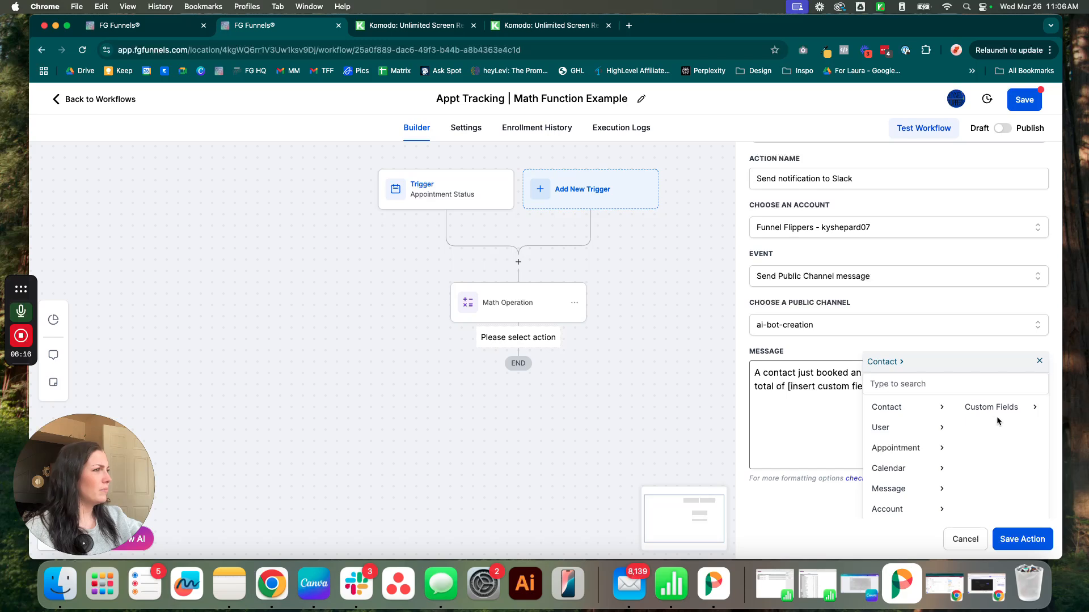
pyautogui.click(1039, 363)
pyautogui.click(964, 538)
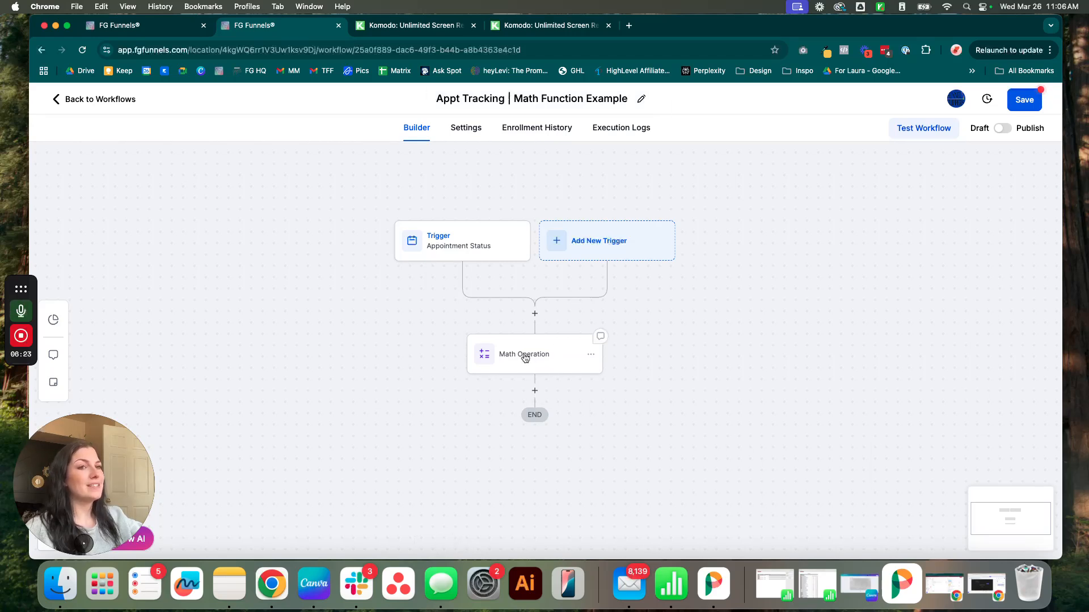
# Change the Appointment Status trigger's status filter to cancelled, keeping the Normal event type, and save the trigger.
pyautogui.click(476, 246)
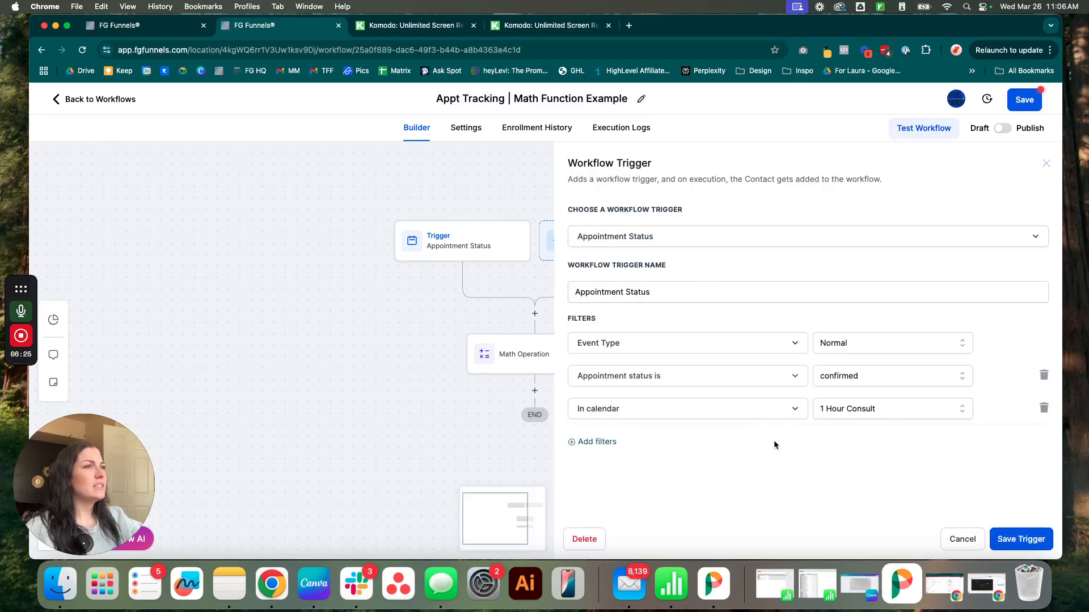
pyautogui.click(858, 342)
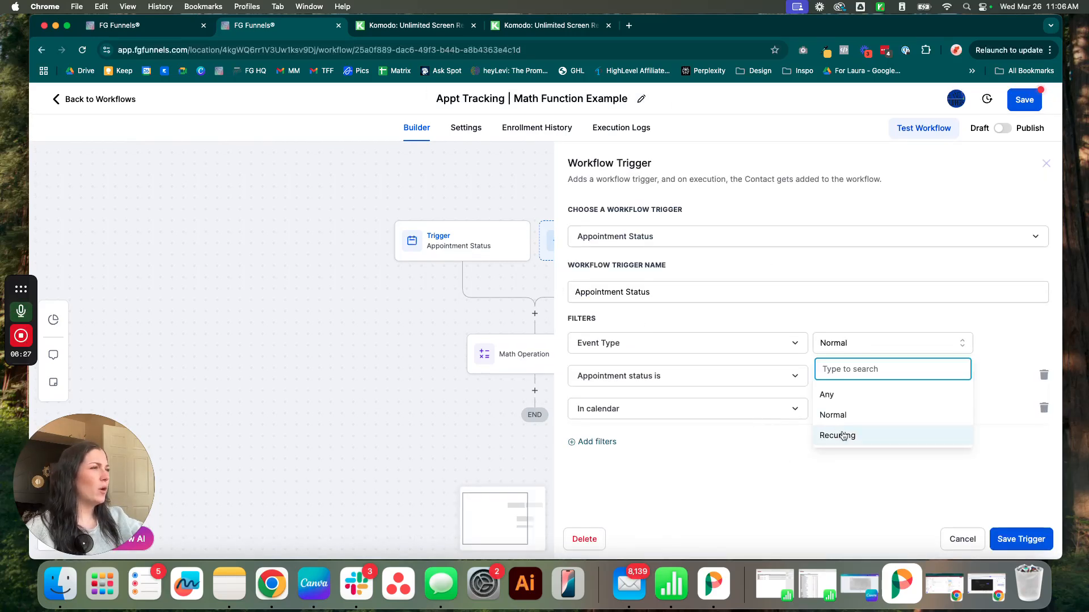
pyautogui.click(862, 342)
pyautogui.click(843, 379)
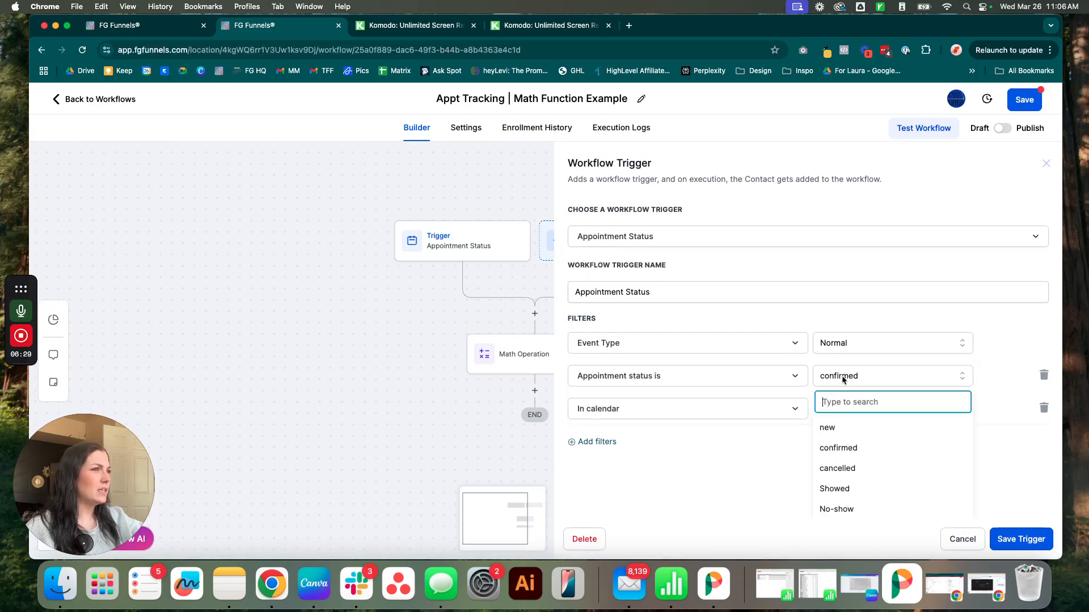
pyautogui.click(857, 471)
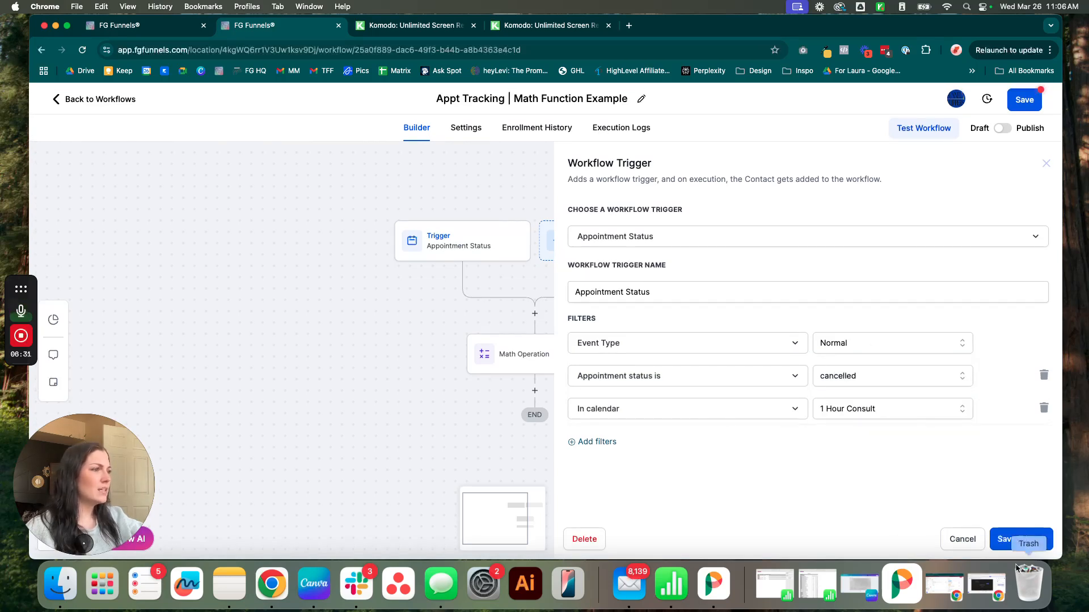
pyautogui.click(1021, 540)
# Try the Subtract operator with a value of 1 in the Math Operation action and discard the change.
pyautogui.click(595, 340)
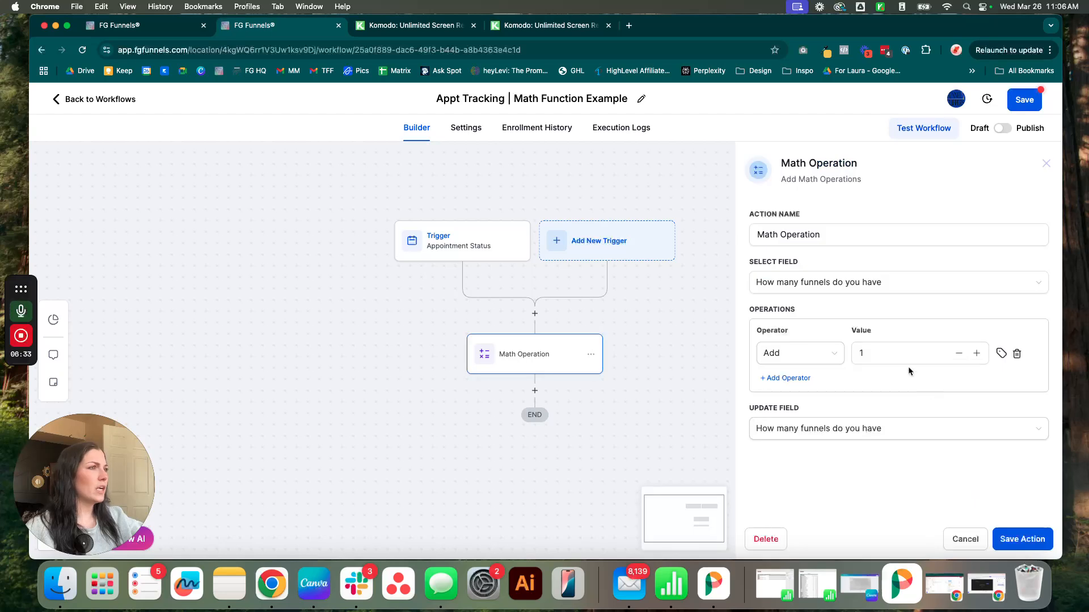
pyautogui.click(814, 362)
pyautogui.click(814, 398)
pyautogui.click(890, 355)
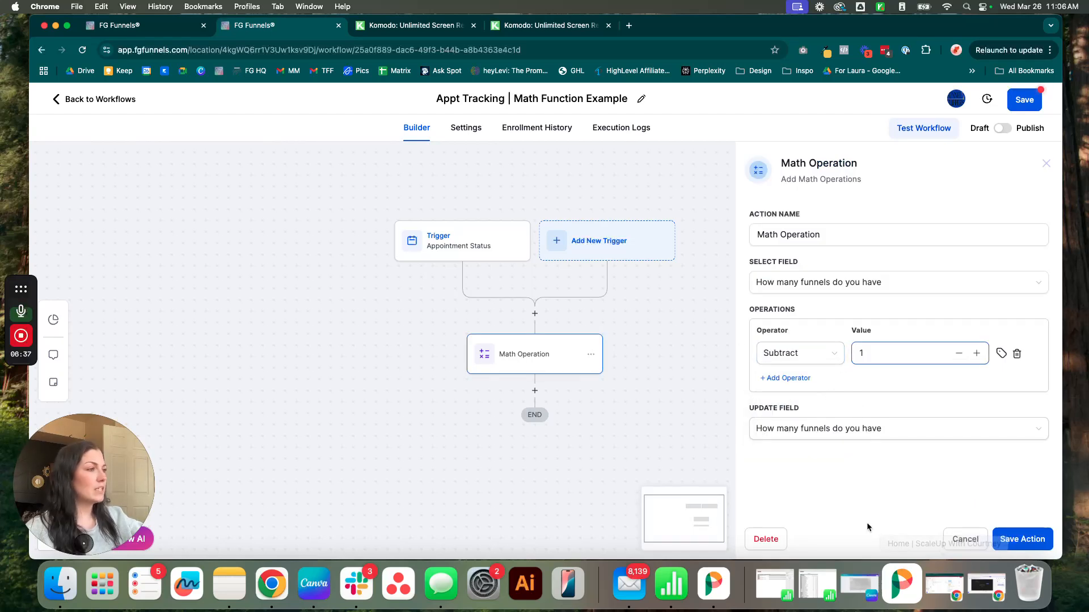
pyautogui.click(967, 544)
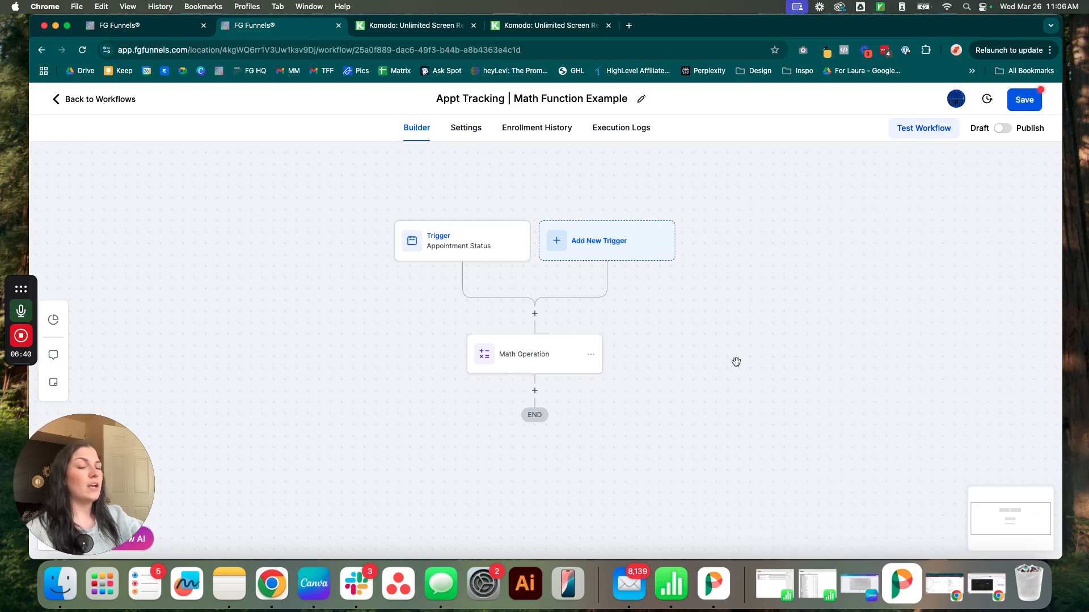